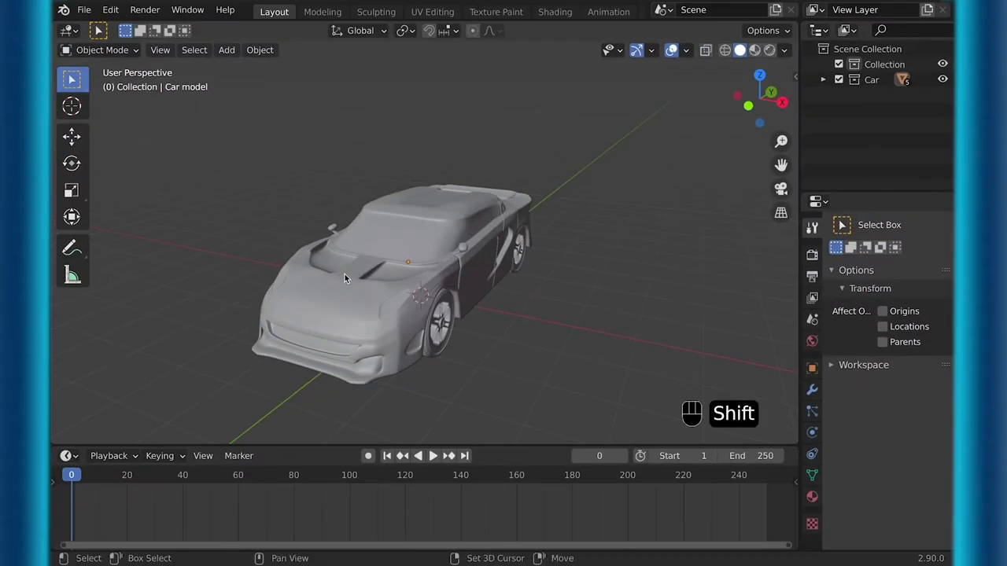
# Step: Inspect the car from below and select its wheels individually to check that they are separate objects
pyautogui.moveTo(320, 273); pyautogui.dragTo(301, 317, button='middle')
pyautogui.click(265, 286)
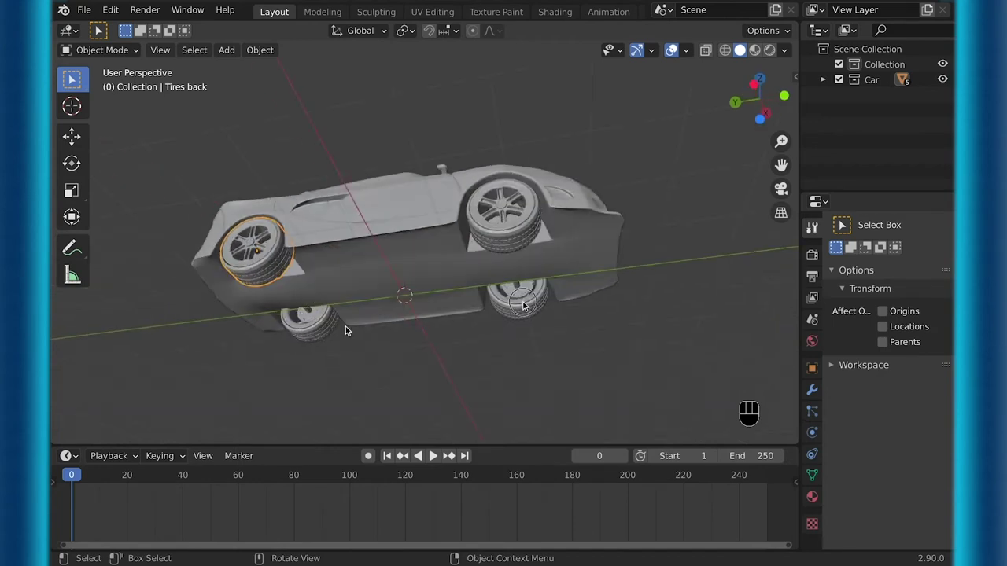
pyautogui.click(523, 306)
pyautogui.click(503, 224)
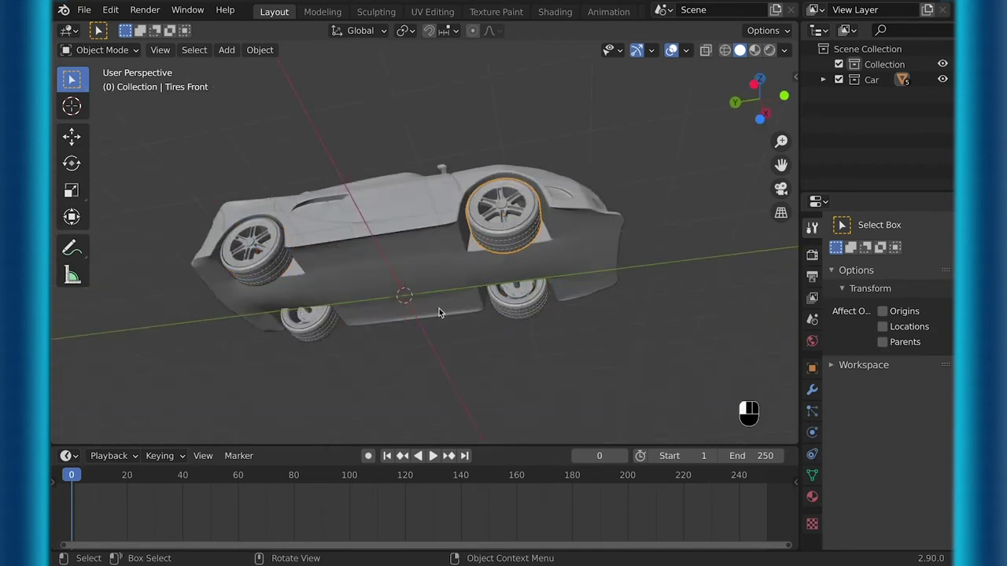
pyautogui.click(265, 264)
# Step: Add a cube-shaped empty at the scene origin
pyautogui.moveTo(641, 339); pyautogui.dragTo(640, 339, button='middle')
pyautogui.hotkey('shift', 'a')
pyautogui.moveTo(488, 311)
pyautogui.click(618, 377)
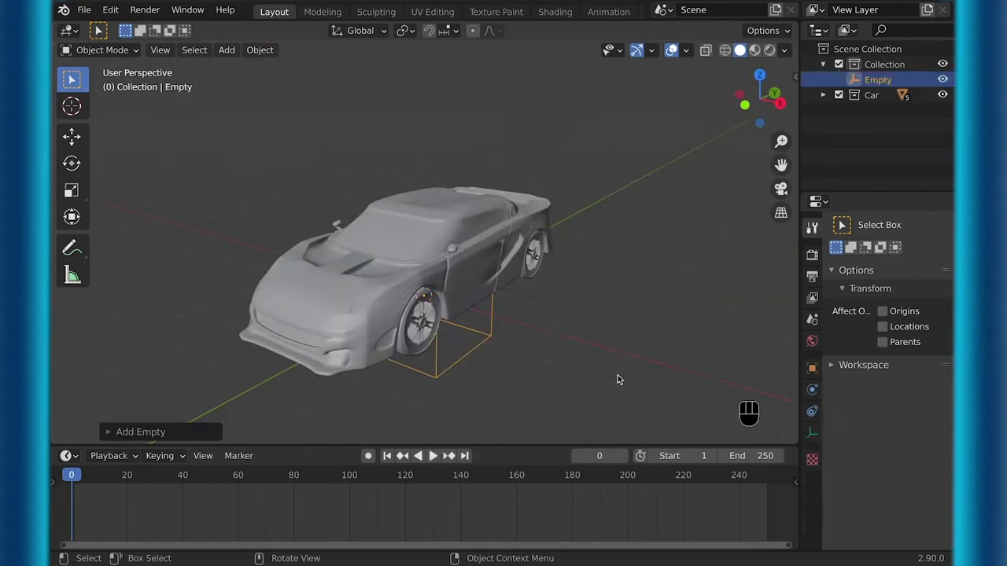
# Step: Raise the cube empty along Z to about 2.78 m above the car roof and scale it to about 0.51
pyautogui.press('g')
pyautogui.press('z')
pyautogui.click(476, 131)
pyautogui.press('s')
pyautogui.click(451, 136)
pyautogui.press('g')
pyautogui.press('z')
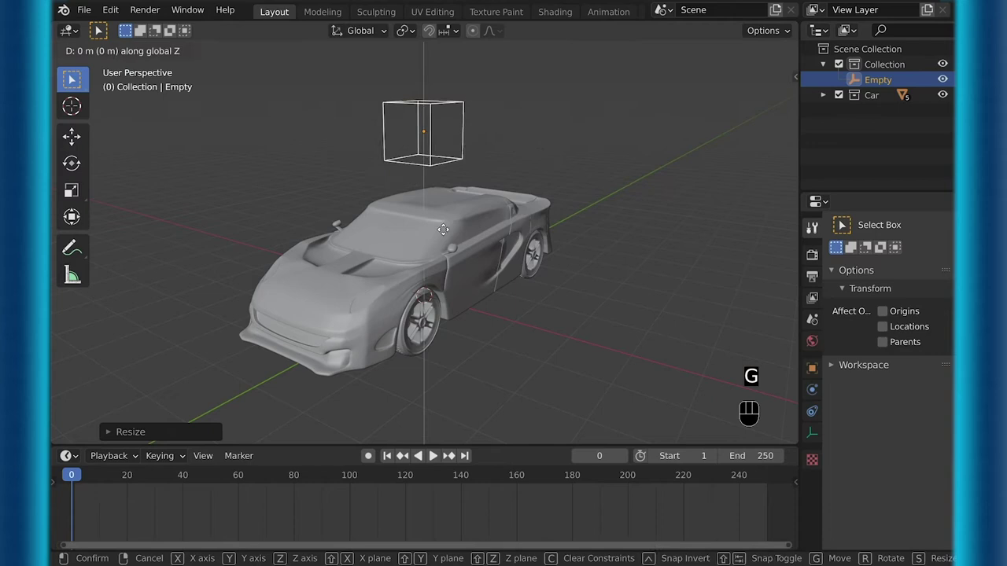
pyautogui.click(438, 173)
# Step: Parent the car body to the cube empty with the Object option
pyautogui.moveTo(401, 149); pyautogui.dragTo(420, 193, button='middle')
pyautogui.keyDown('shift'); pyautogui.click(411, 196); pyautogui.keyUp('shift')
pyautogui.press('super+p')
pyautogui.click(411, 196)
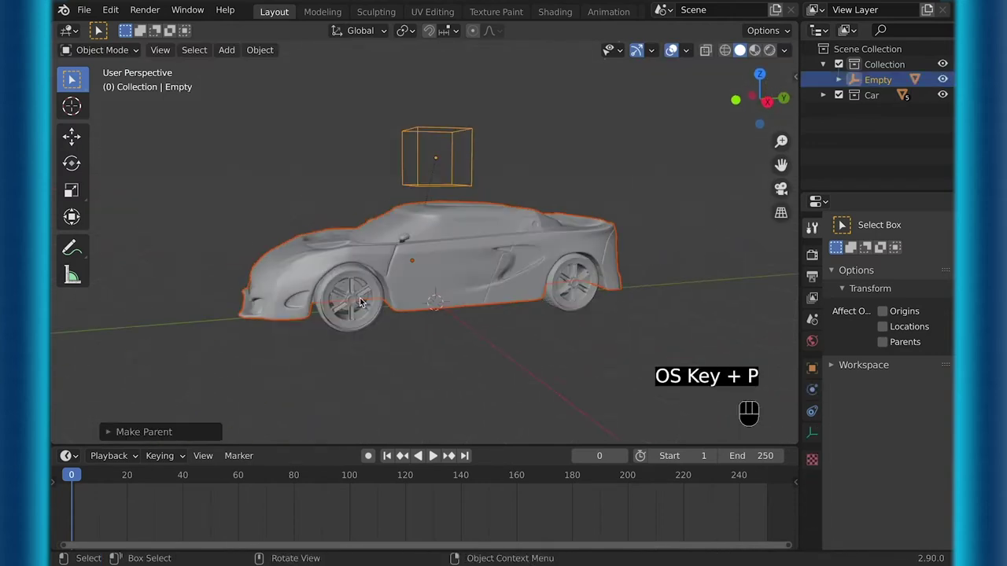
# Step: Parent the front and rear wheels on the near side of the car to the cube empty as Object
pyautogui.click(350, 299)
pyautogui.keyDown('shift'); pyautogui.click(433, 187); pyautogui.keyUp('shift')
pyautogui.press('super+p')
pyautogui.click(433, 187)
pyautogui.click(573, 285)
pyautogui.keyDown('shift'); pyautogui.click(440, 186); pyautogui.keyUp('shift')
pyautogui.press('super+p')
pyautogui.click(440, 188)
# Step: Parent the two wheels on the opposite side of the car to the cube empty as Object
pyautogui.moveTo(440, 189); pyautogui.dragTo(551, 192, button='middle')
pyautogui.click(472, 312)
pyautogui.keyDown('shift'); pyautogui.click(395, 188); pyautogui.keyUp('shift')
pyautogui.press('super+p')
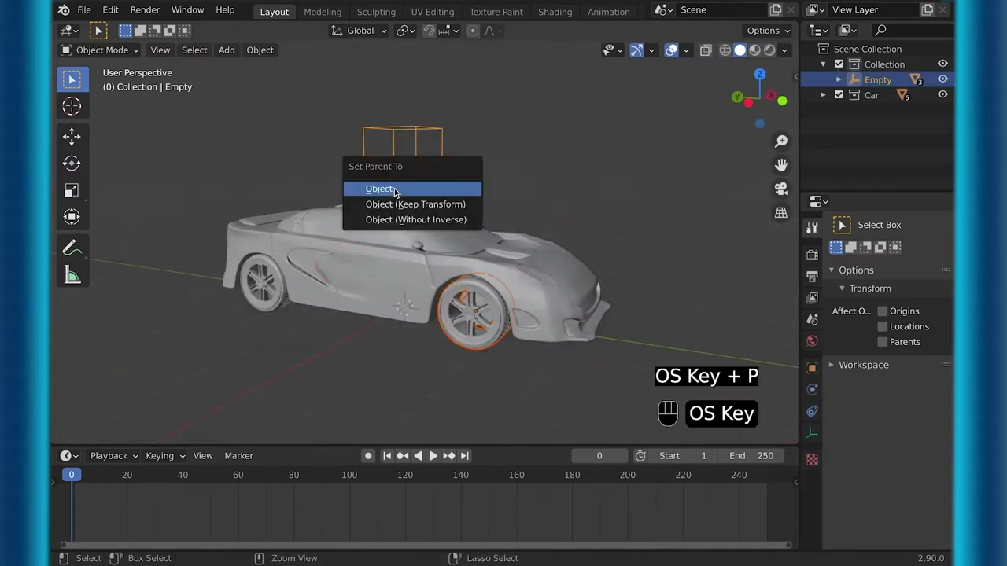
pyautogui.click(397, 191)
pyautogui.click(265, 281)
# Step: Test-move the cube empty to check that the whole car follows, and undo the move
pyautogui.press('g')
pyautogui.click(436, 199)
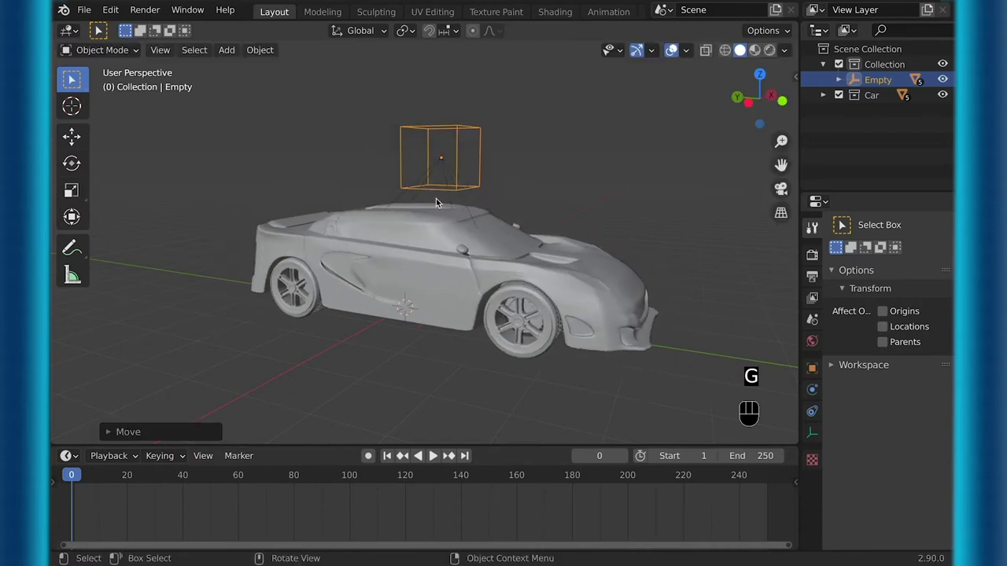
pyautogui.press('super+z')
# Step: Select the front wheel Tires Front.001 and display its transform values
pyautogui.moveTo(477, 191); pyautogui.dragTo(339, 306, button='middle')
pyautogui.click(336, 307)
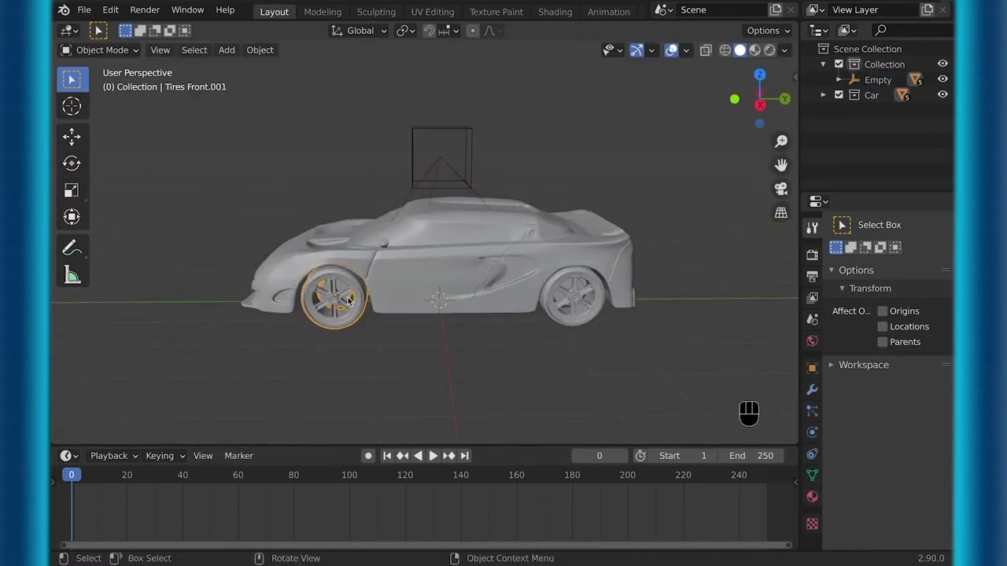
pyautogui.press('n')
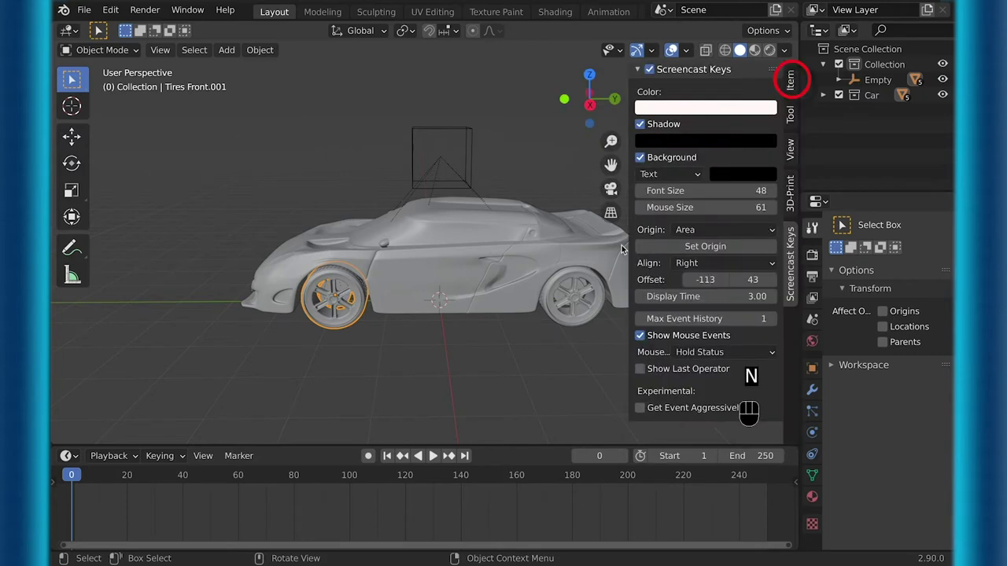
pyautogui.click(790, 79)
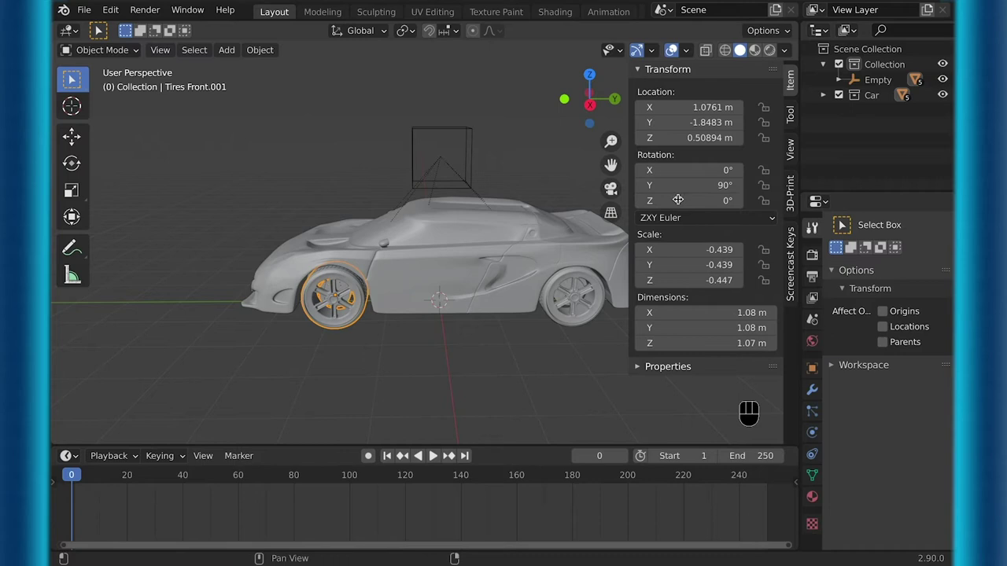
# Step: Try spinning the front wheel through its Z rotation and reset that rotation to 0°
pyautogui.moveTo(708, 200); pyautogui.dragTo(681, 200)
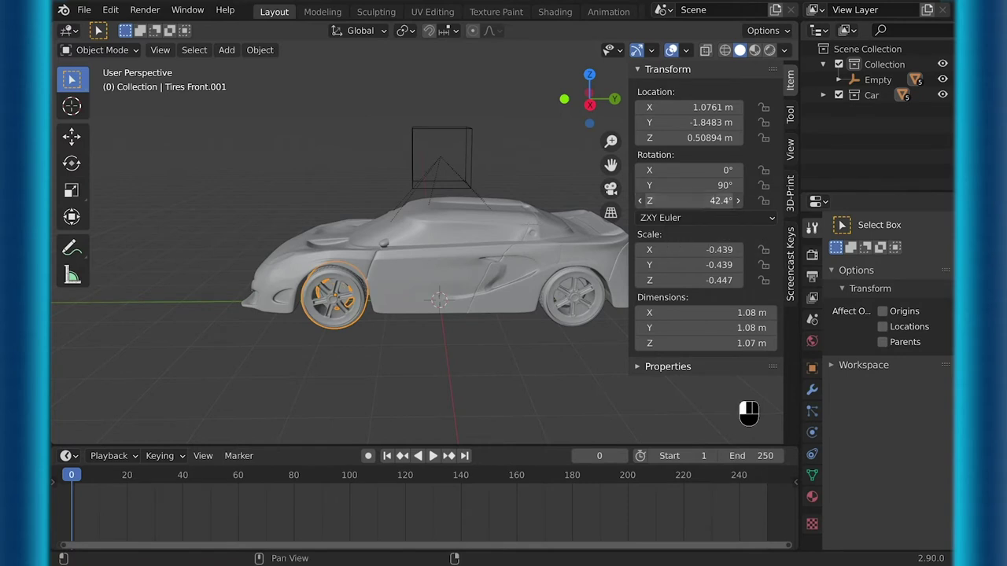
pyautogui.click(684, 203)
pyautogui.write('0')
pyautogui.press('Return')
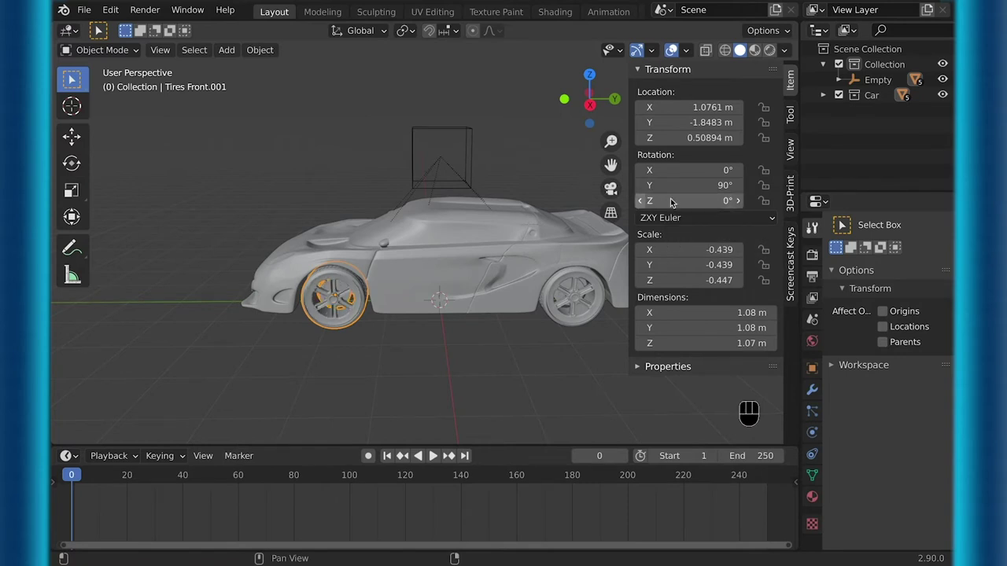
# Step: Add a driver to the front wheel's Z rotation that reads the Empty object's Y Location
pyautogui.rightClick(670, 201)
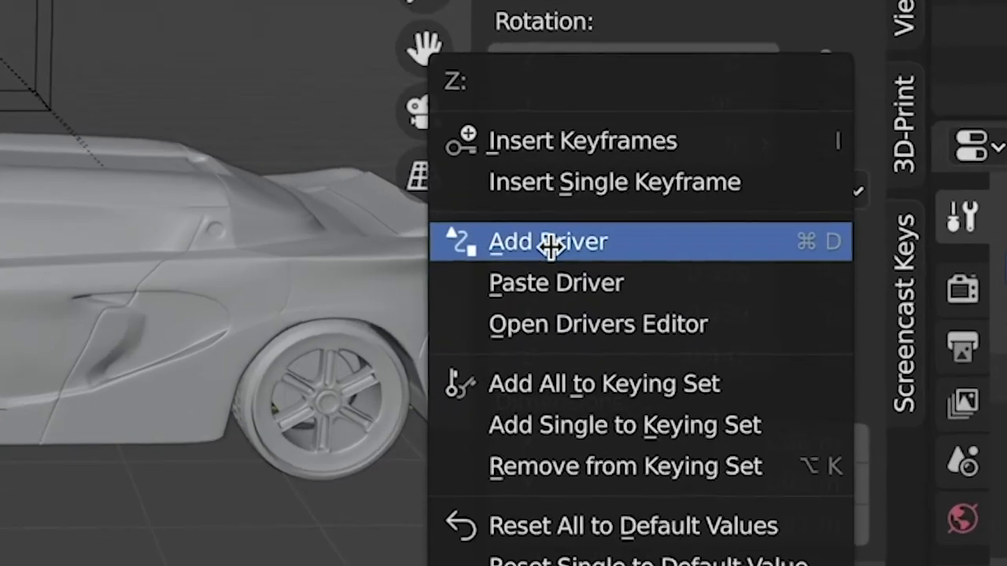
pyautogui.click(588, 243)
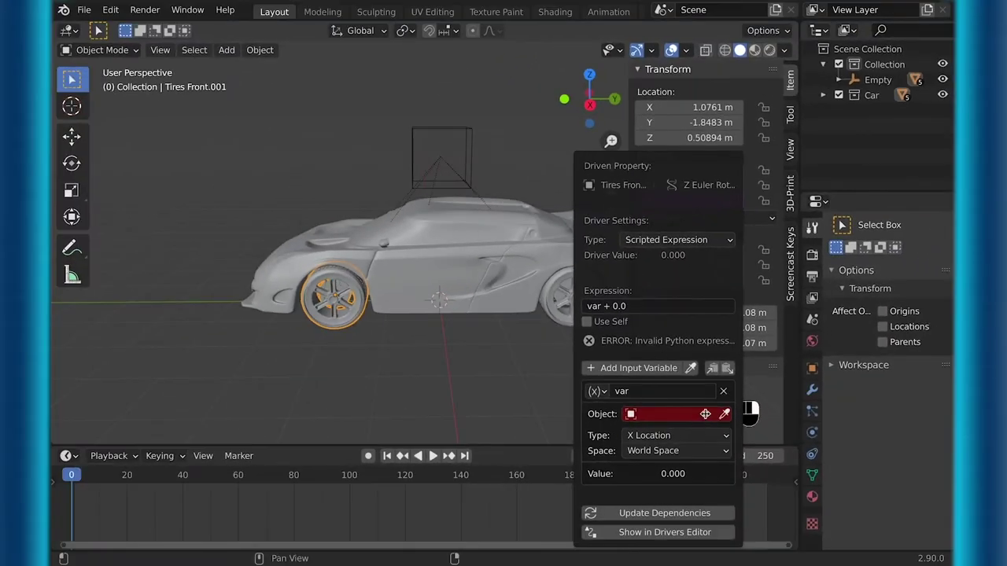
pyautogui.click(641, 414)
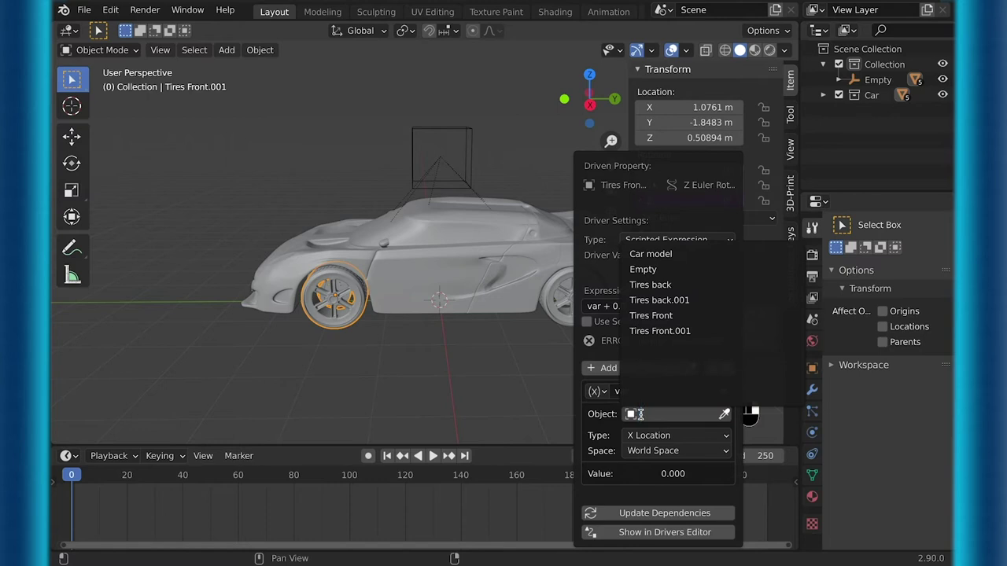
pyautogui.click(643, 268)
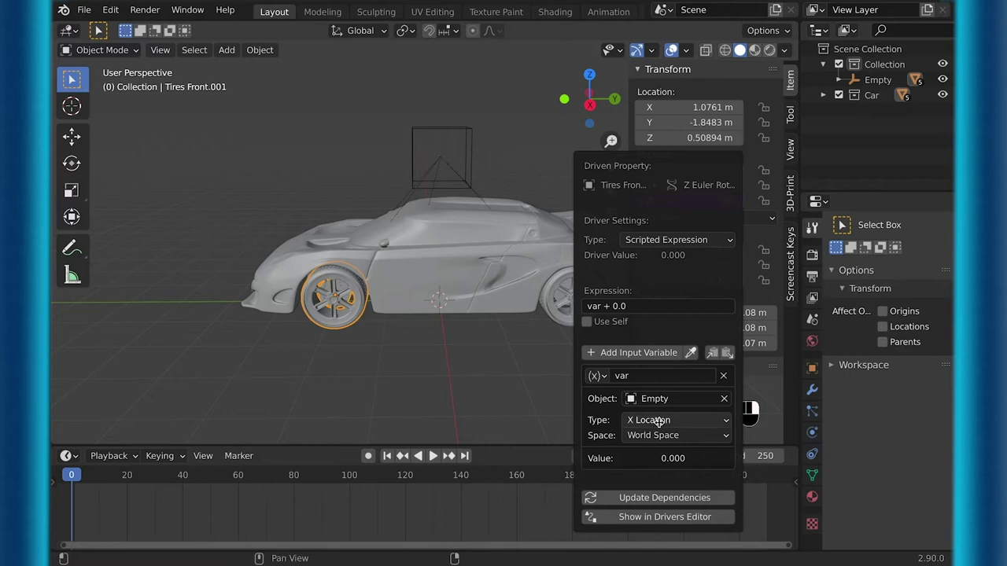
pyautogui.click(659, 422)
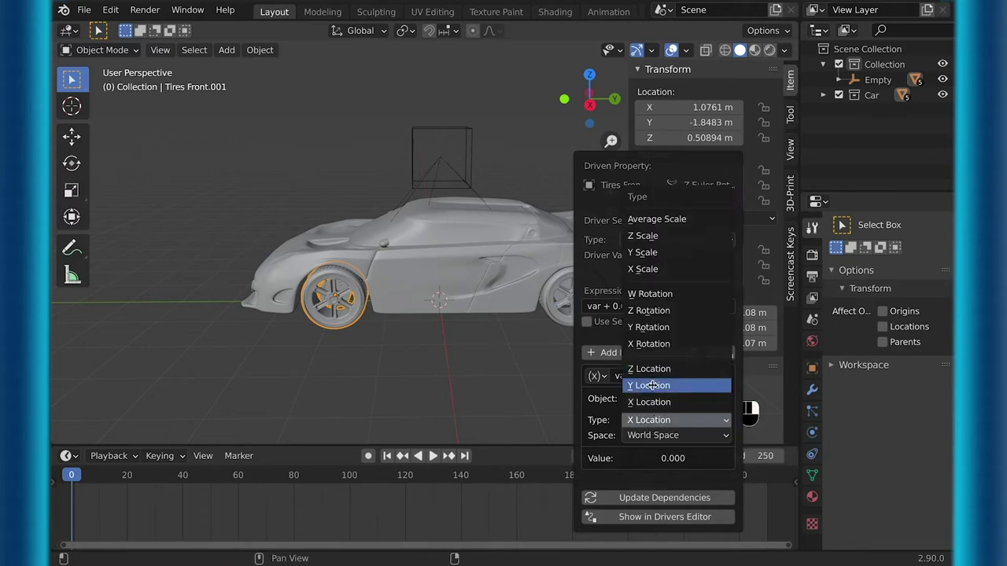
pyautogui.click(652, 385)
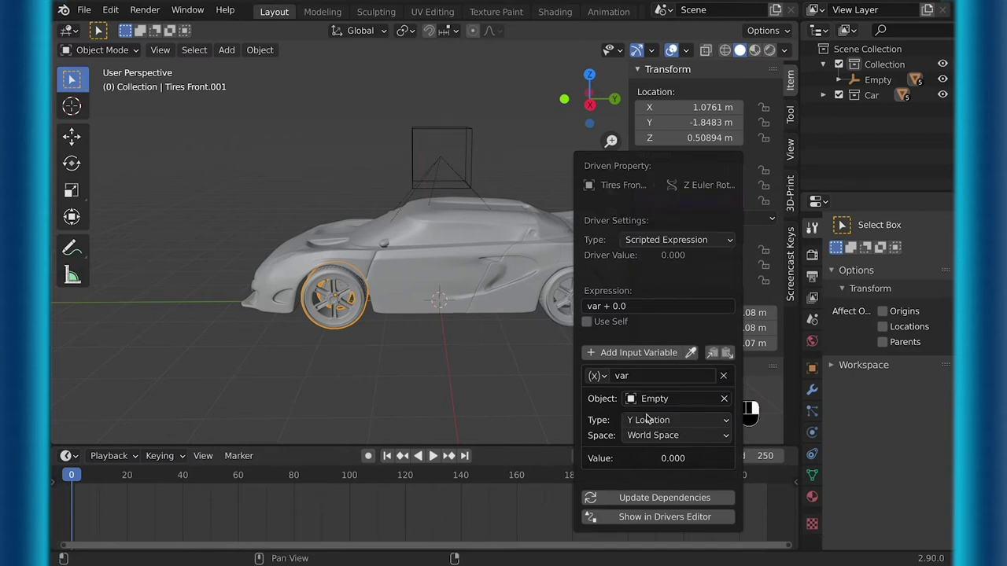
# Step: Set the driver's scripted expression to var * 1
pyautogui.click(630, 305)
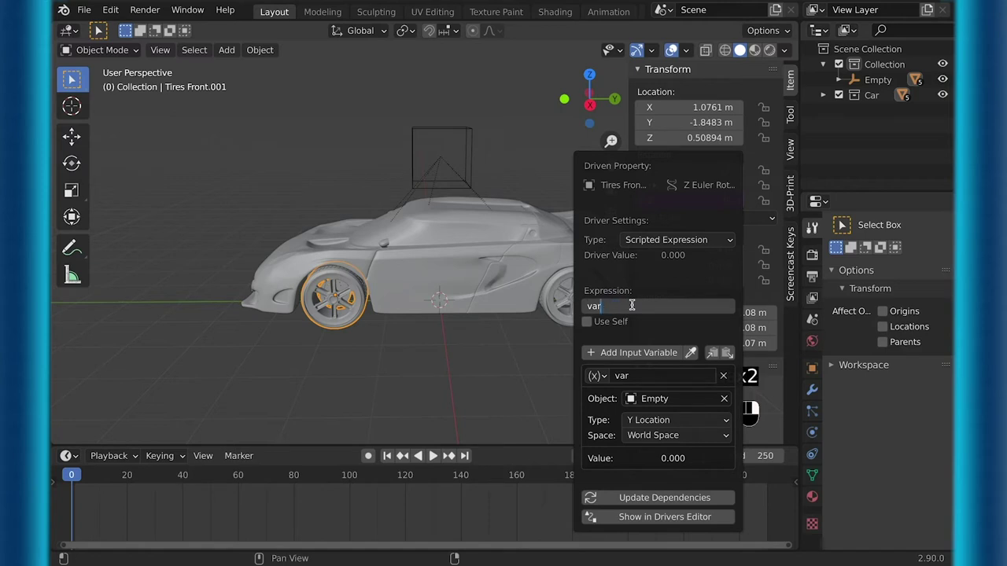
pyautogui.write('%')
pyautogui.press('BackSpace')
pyautogui.write('^')
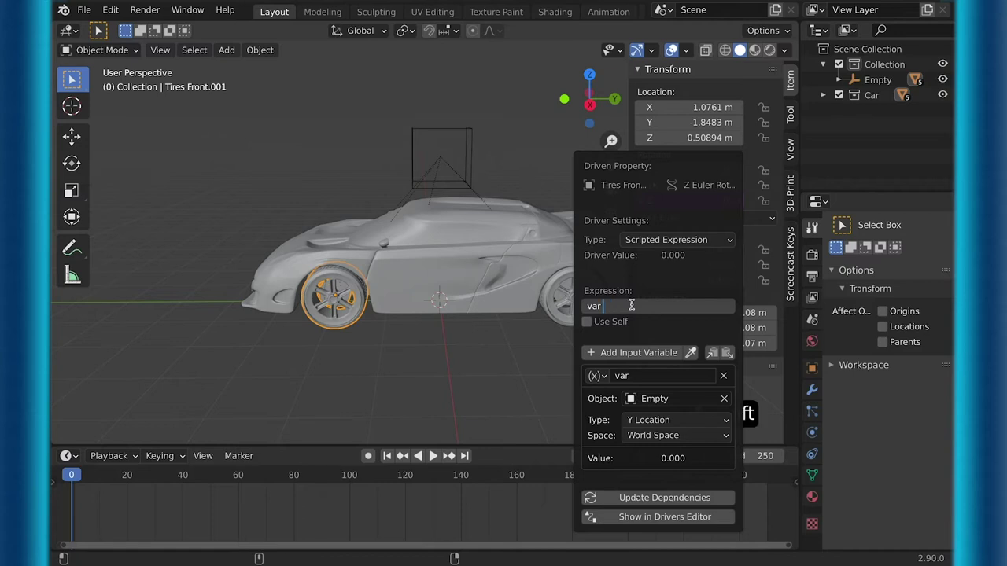
pyautogui.write('*')
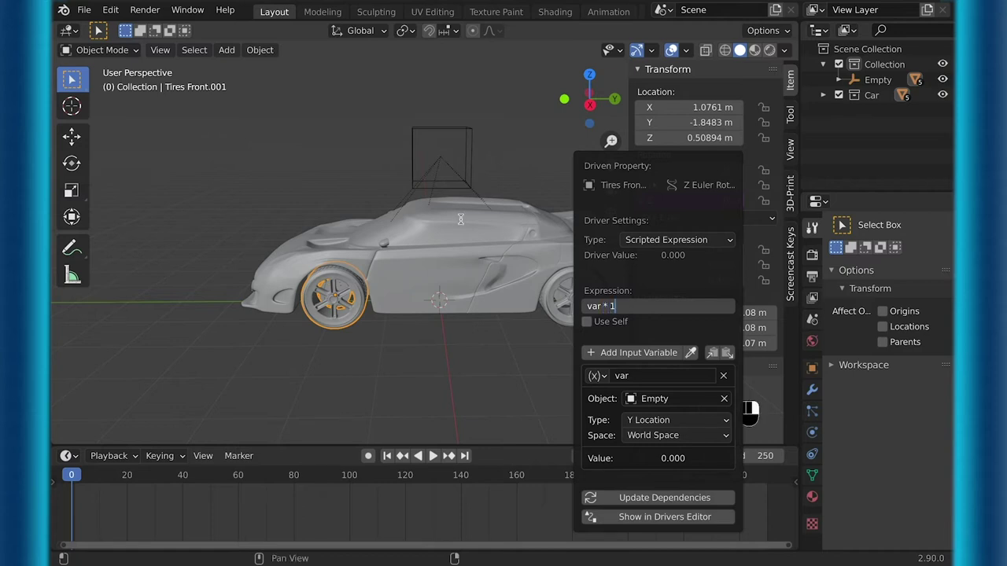
pyautogui.press('Return')
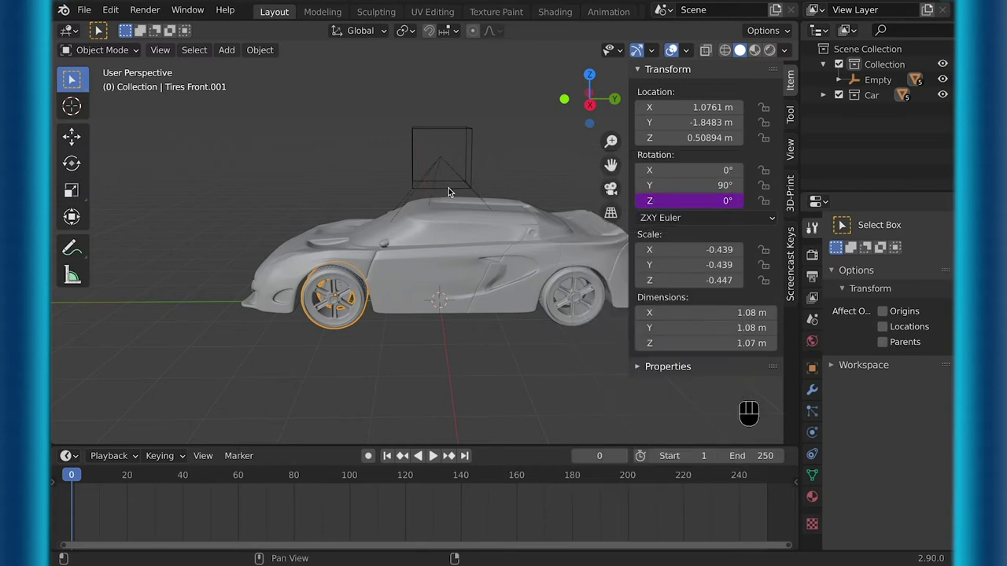
# Step: Test the wheel's driver by moving the cube empty, and edit its expression to multiply var by -1
pyautogui.click(447, 188)
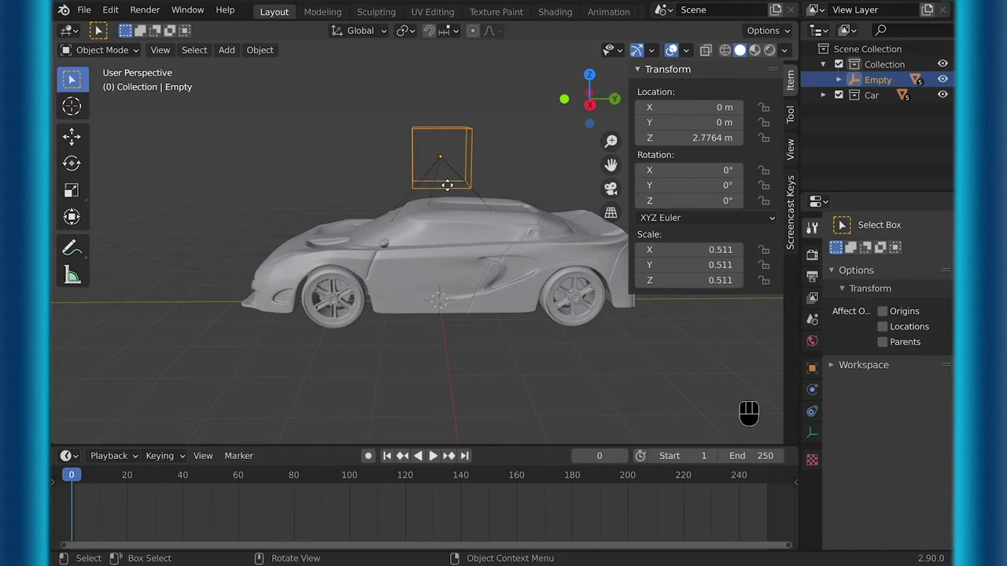
pyautogui.press('g')
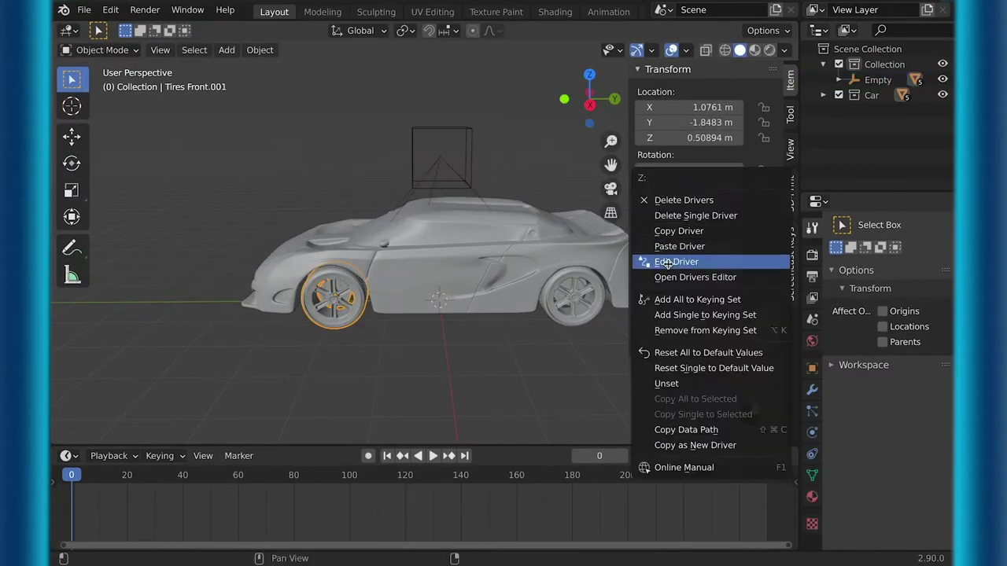
pyautogui.click(663, 263)
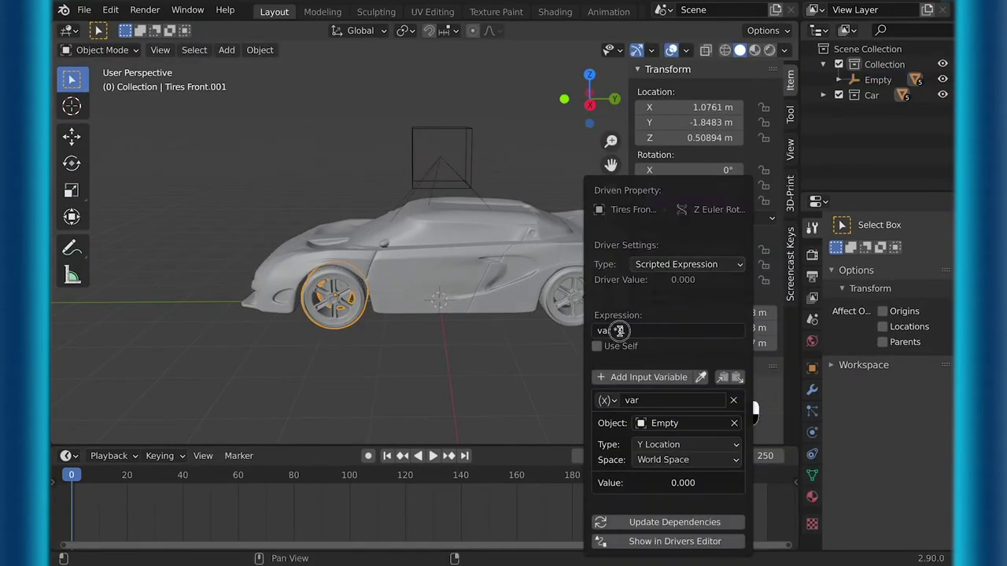
pyautogui.click(621, 330)
pyautogui.write('-1')
pyautogui.press('Return')
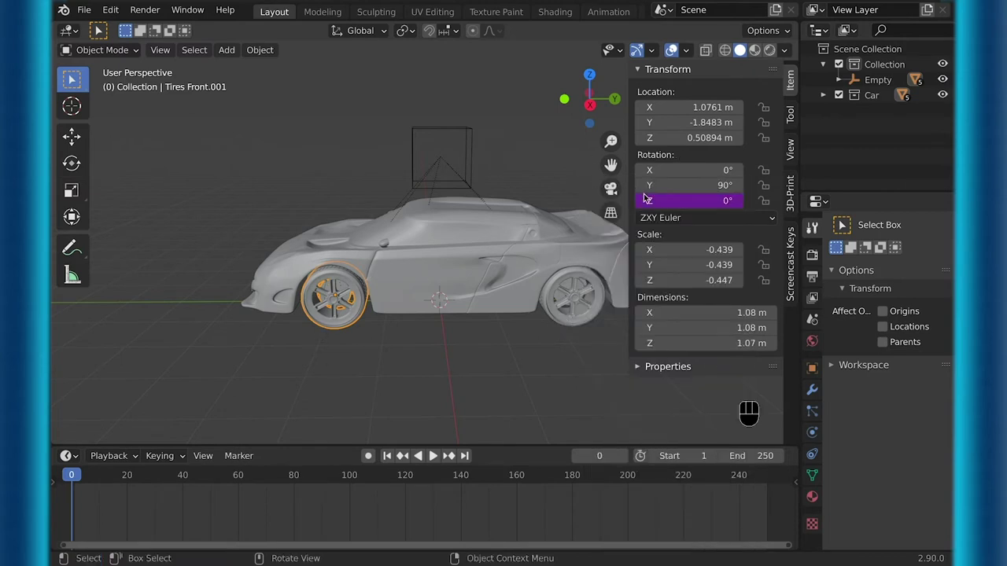
# Step: Copy the front wheel's Z rotation driver and paste it onto the Z rotation of both rear wheels
pyautogui.rightClick(678, 200)
pyautogui.click(683, 169)
pyautogui.click(586, 310)
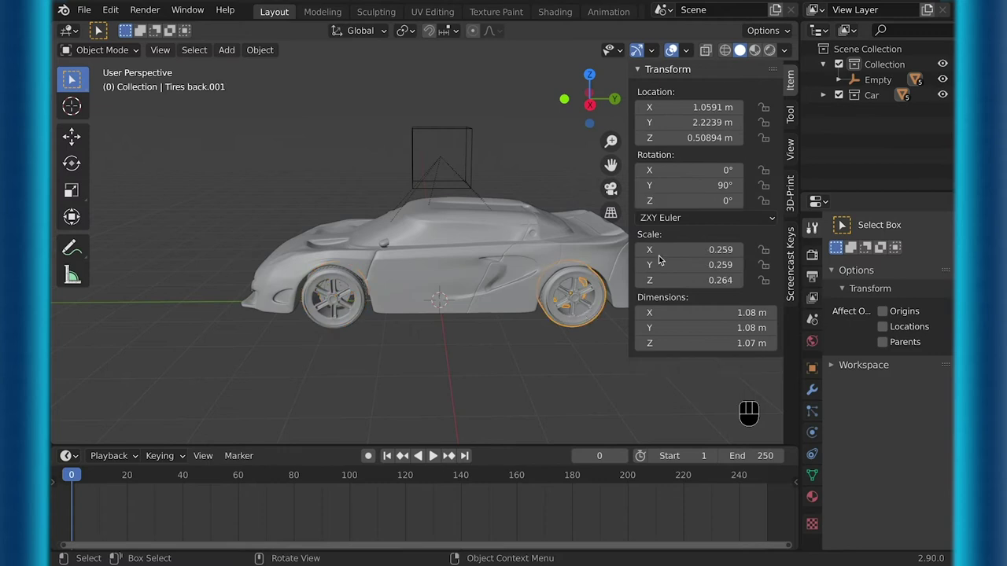
pyautogui.rightClick(663, 202)
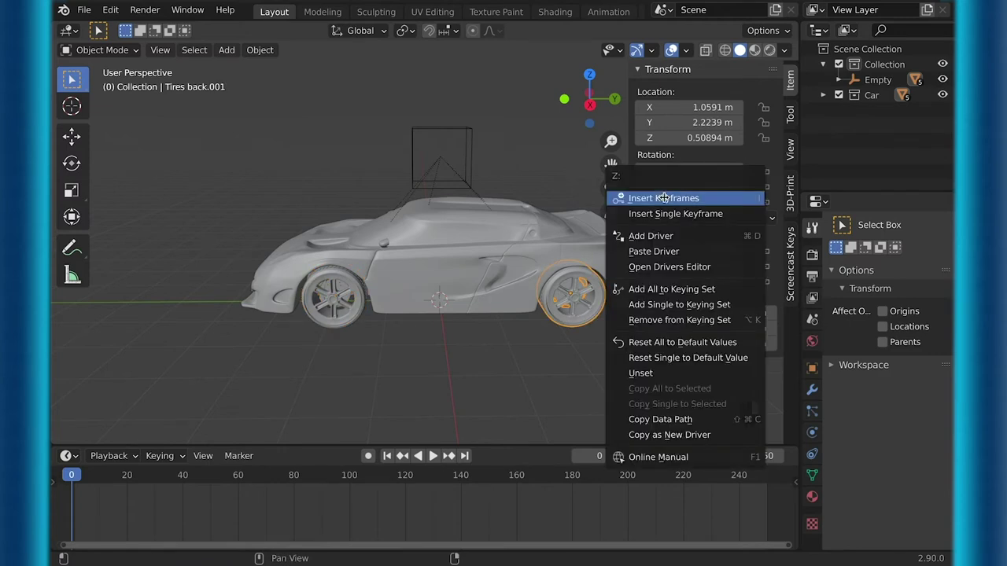
pyautogui.click(653, 251)
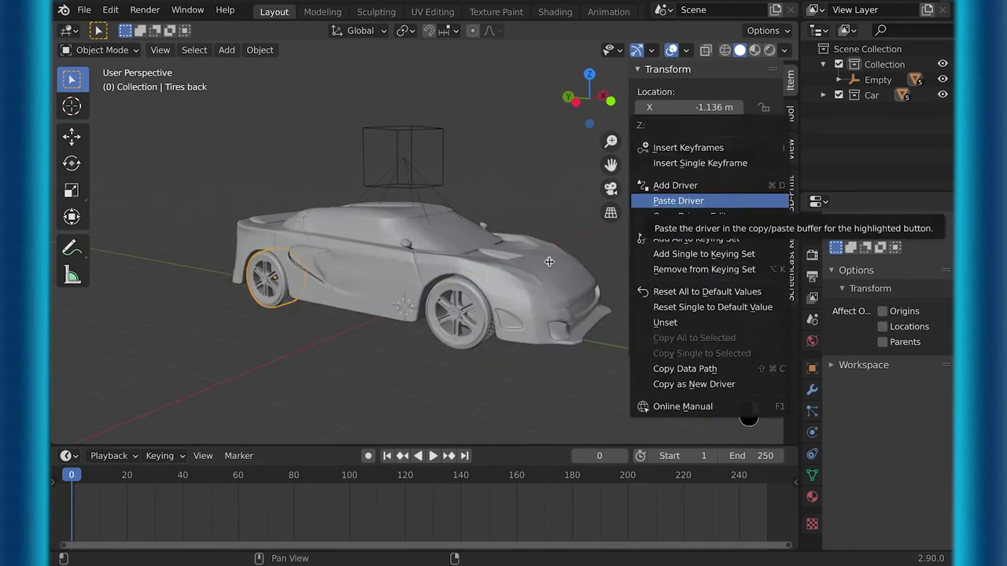
pyautogui.click(678, 201)
# Step: Test-move the cube empty along Y to about -1.49 m to check the wheel rotation, and undo the move
pyautogui.moveTo(549, 262); pyautogui.dragTo(397, 165, button='middle')
pyautogui.click(442, 195)
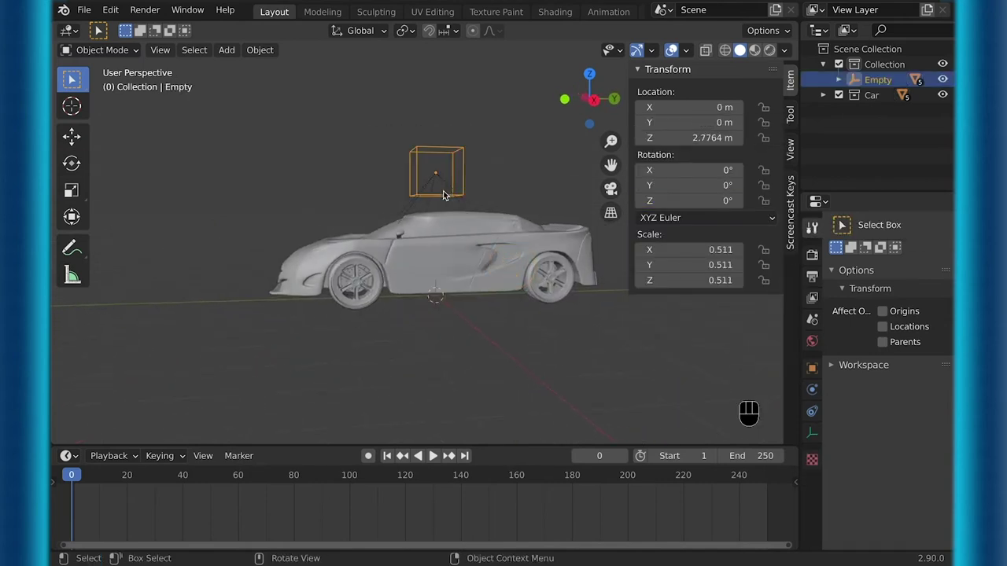
pyautogui.press('g')
pyautogui.press('y')
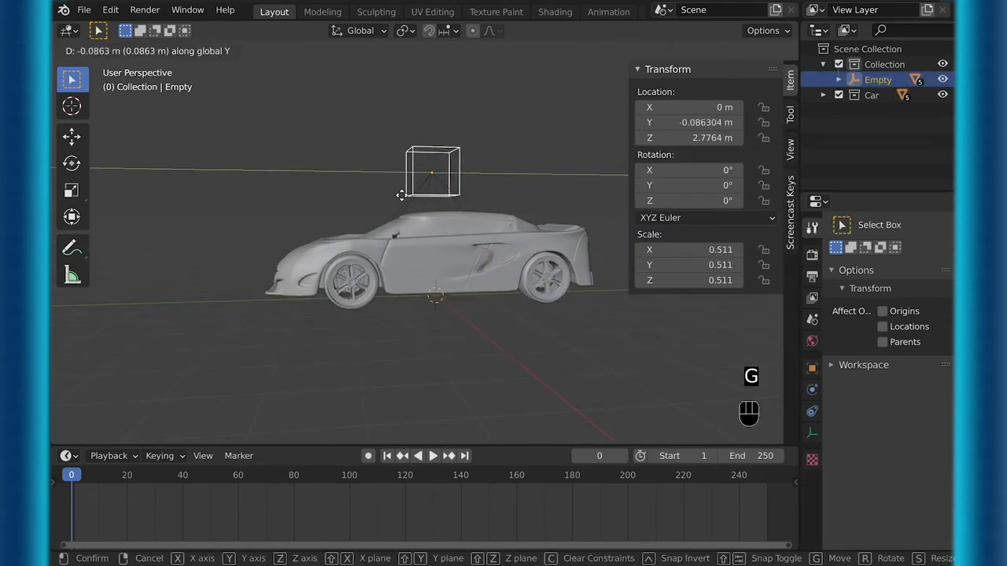
pyautogui.click(375, 205)
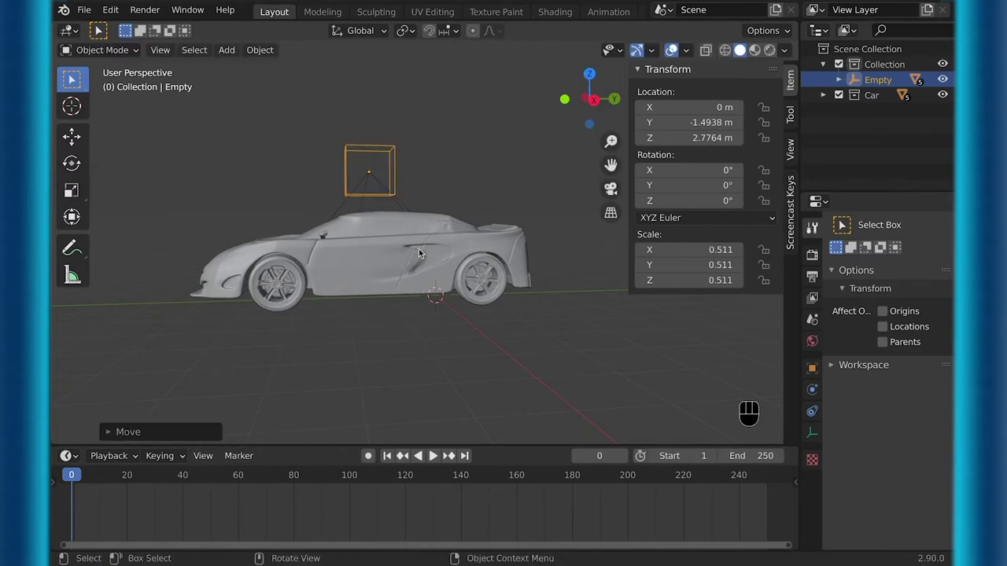
pyautogui.press('super+z')
# Step: Add a single-arrow empty at the scene origin
pyautogui.moveTo(423, 256); pyautogui.dragTo(391, 337, button='middle')
pyautogui.hotkey('shift', 'a')
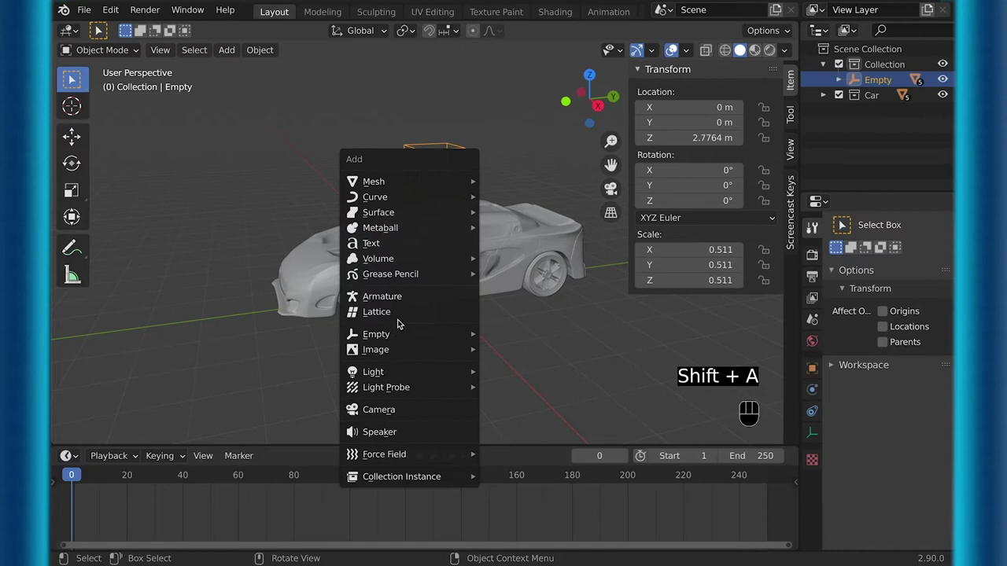
pyautogui.moveTo(403, 335)
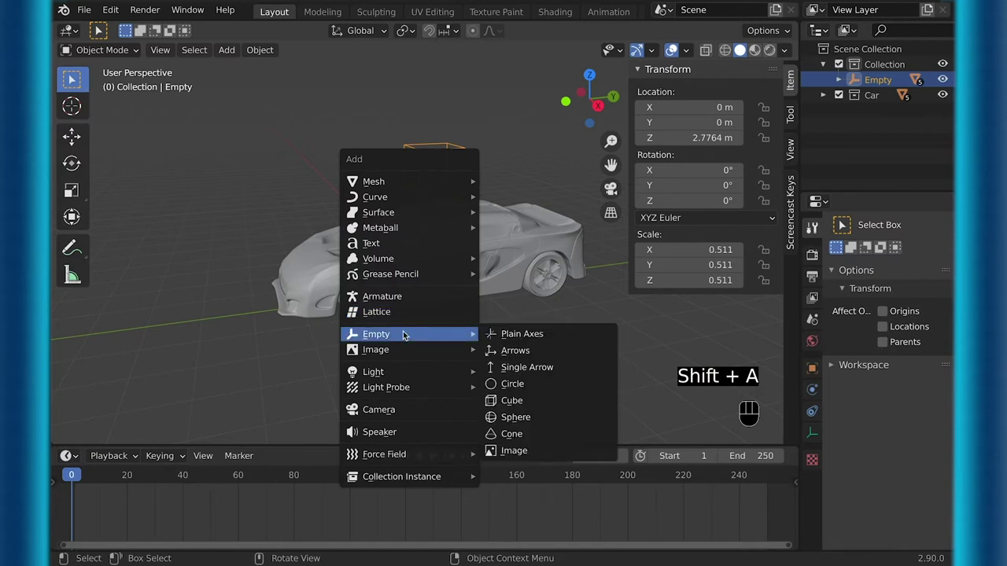
pyautogui.click(508, 367)
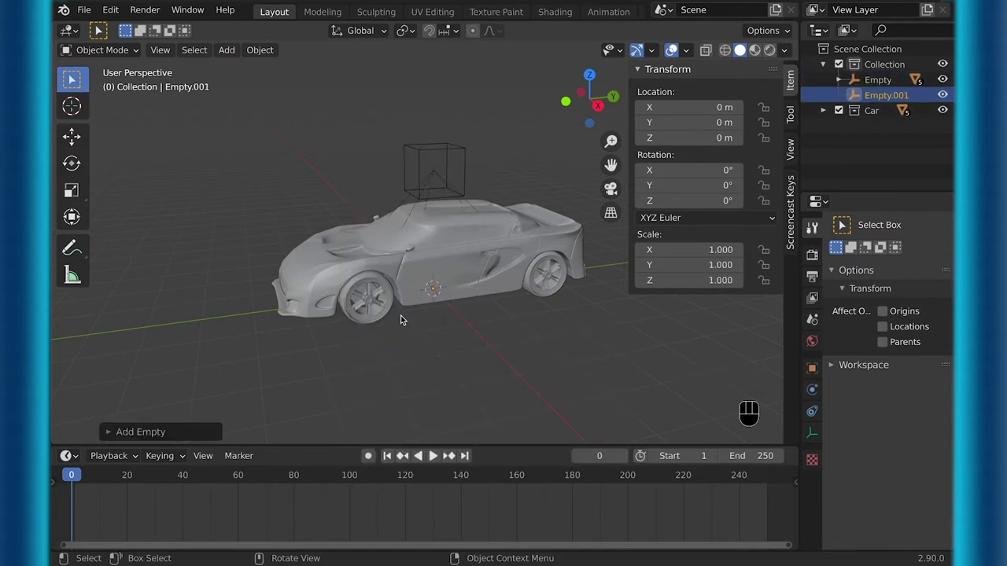
# Step: Rotate the arrow empty 90° about X and move it along Y in front of the car, to about -4.02 m
pyautogui.moveTo(400, 316); pyautogui.dragTo(390, 315, button='middle')
pyautogui.write('rx')
pyautogui.write('90')
pyautogui.press('Return')
pyautogui.press('g')
pyautogui.press('y')
pyautogui.click(297, 331)
pyautogui.moveTo(297, 330); pyautogui.dragTo(301, 322, button='middle')
# Step: Raise the arrow empty to about 1.06 m on Z and move it along Y to about -3.46 m at the car's nose
pyautogui.press('g')
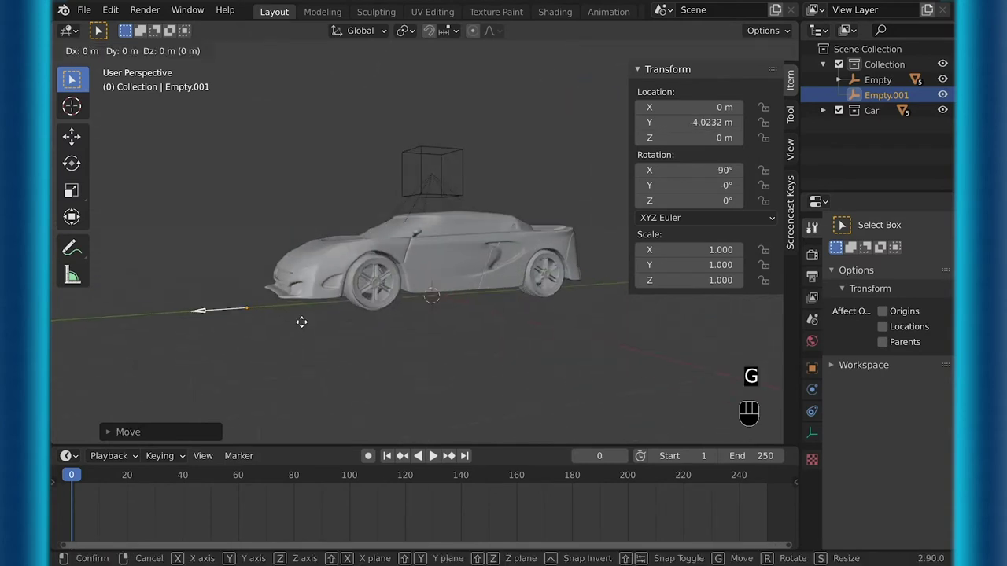
pyautogui.press('z')
pyautogui.click(316, 269)
pyautogui.press('g')
pyautogui.press('y')
pyautogui.click(341, 266)
# Step: Parent the arrow empty to the cube empty using the Object option
pyautogui.moveTo(341, 266); pyautogui.dragTo(351, 228, button='middle')
pyautogui.keyDown('shift'); pyautogui.click(407, 195); pyautogui.keyUp('shift')
pyautogui.press('super+p')
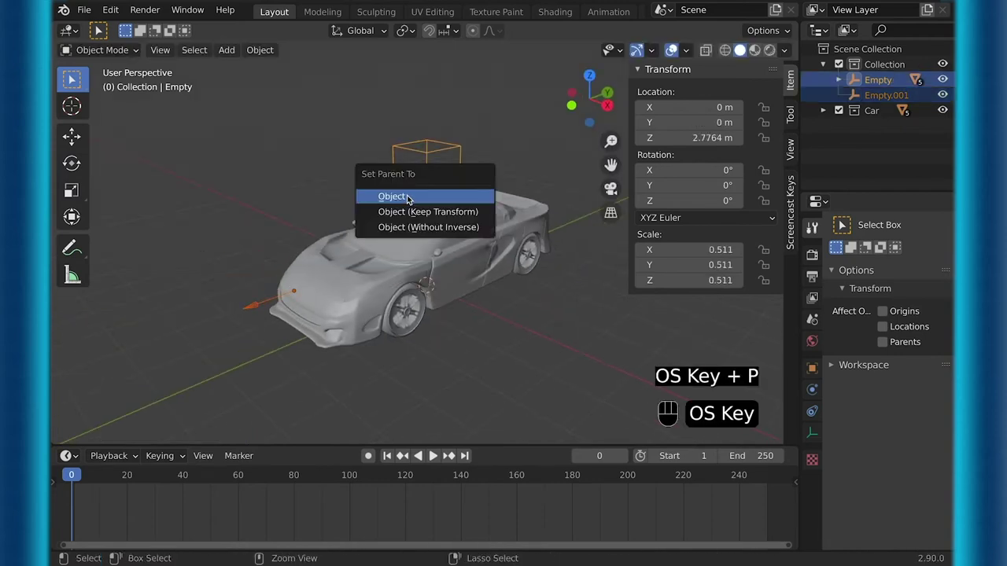
pyautogui.click(407, 195)
pyautogui.press('super+z')
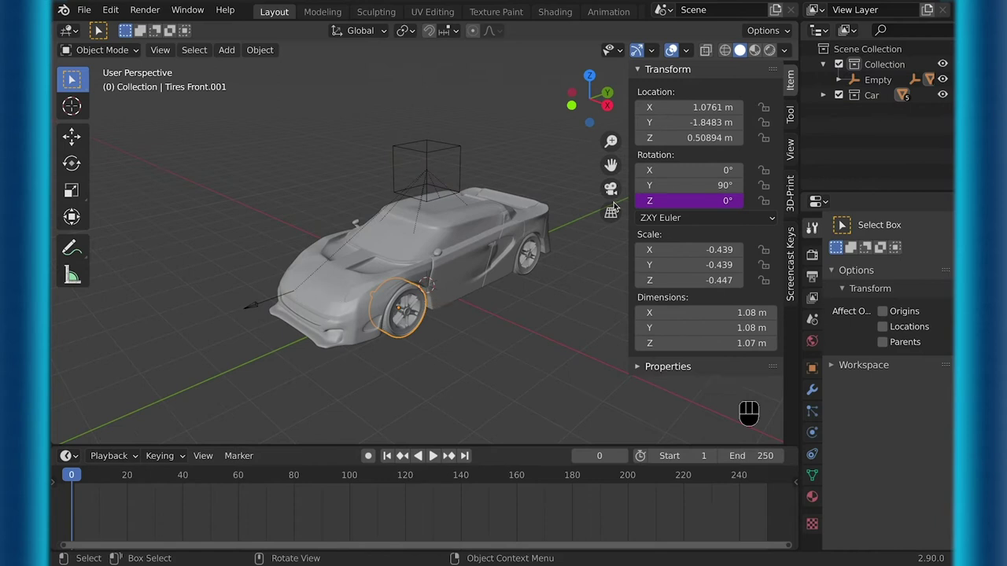
# Step: Add a driver to the X rotation of Tires Front.001 that reads the Z Rotation of Empty.001
pyautogui.rightClick(669, 170)
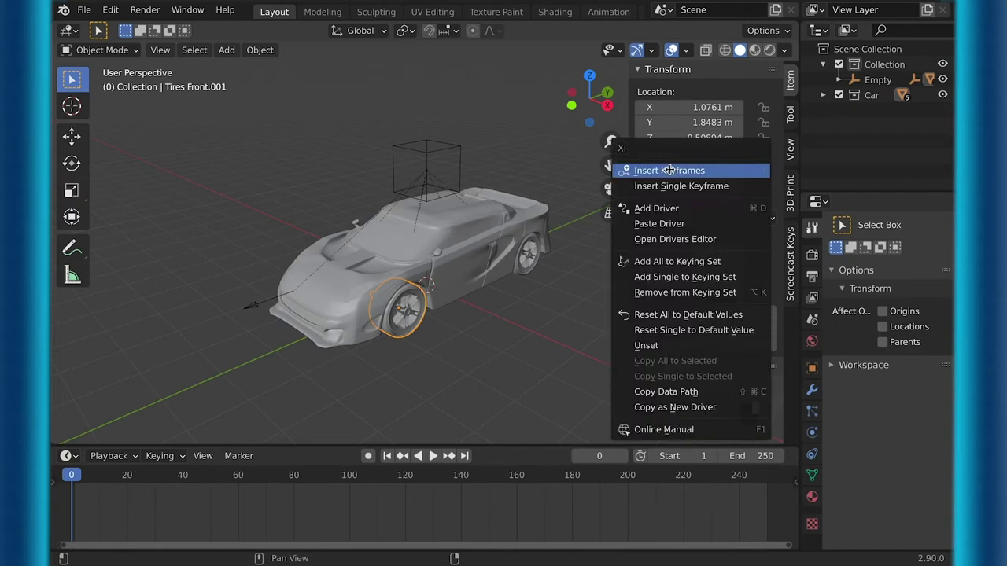
pyautogui.click(652, 207)
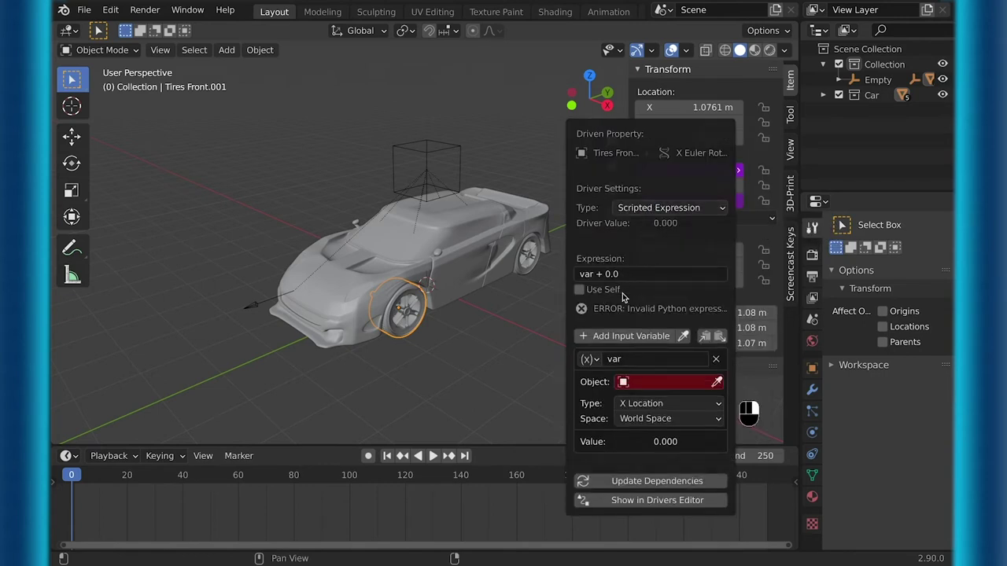
pyautogui.click(629, 385)
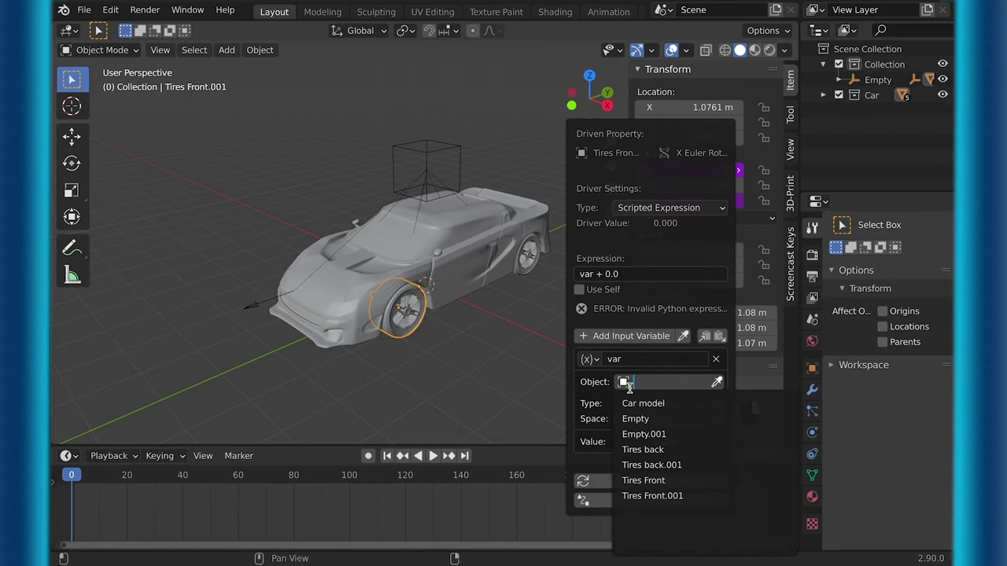
pyautogui.click(639, 435)
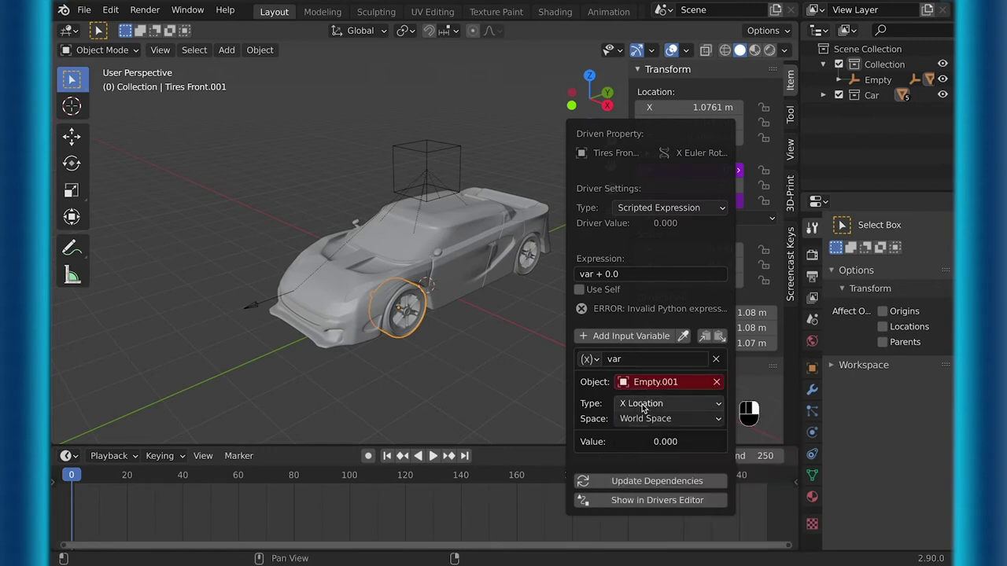
pyautogui.click(644, 404)
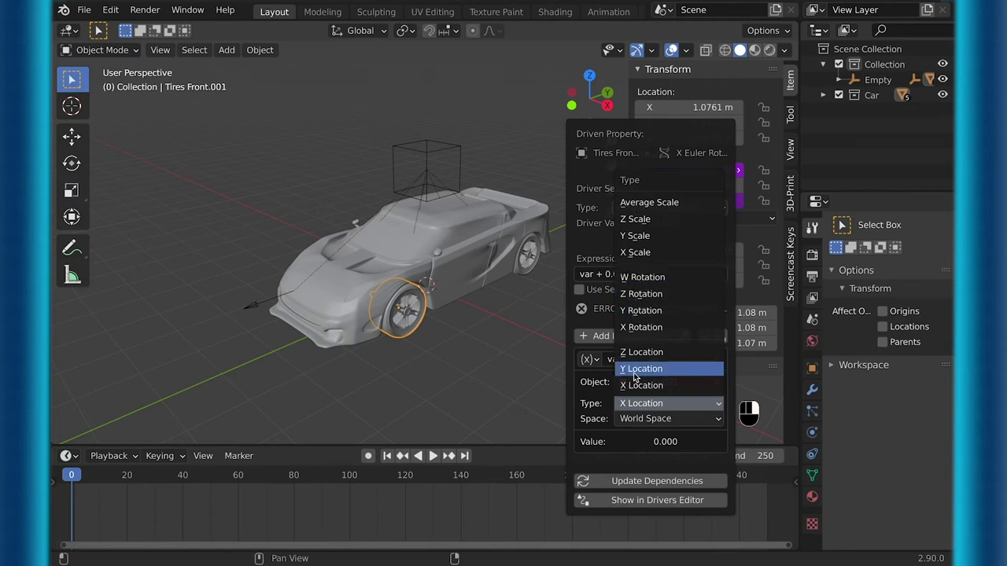
pyautogui.click(637, 296)
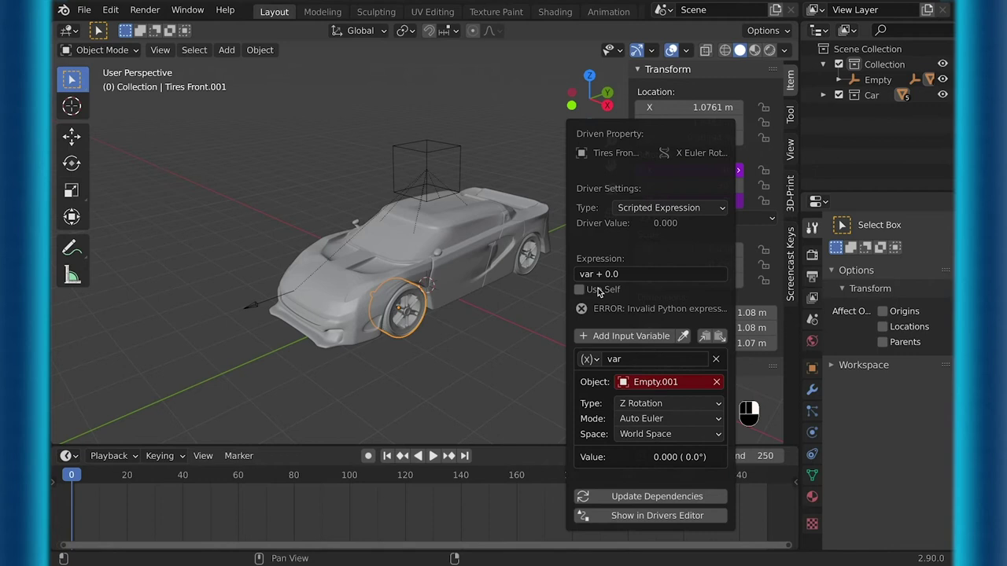
# Step: Test-rotate the arrow empty about global Z to check the front wheel's steering direction, and undo the rotation
pyautogui.press('r')
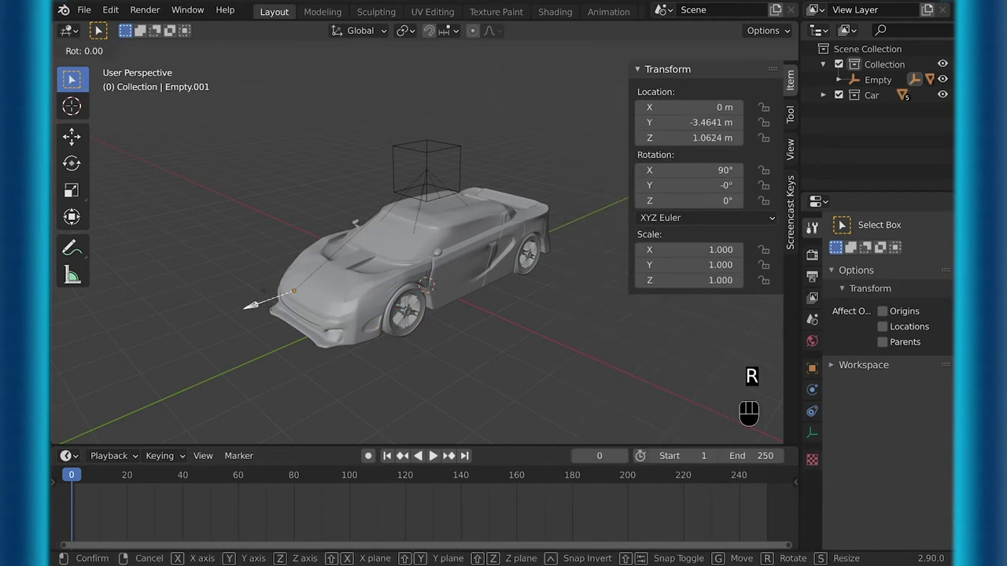
pyautogui.press('z')
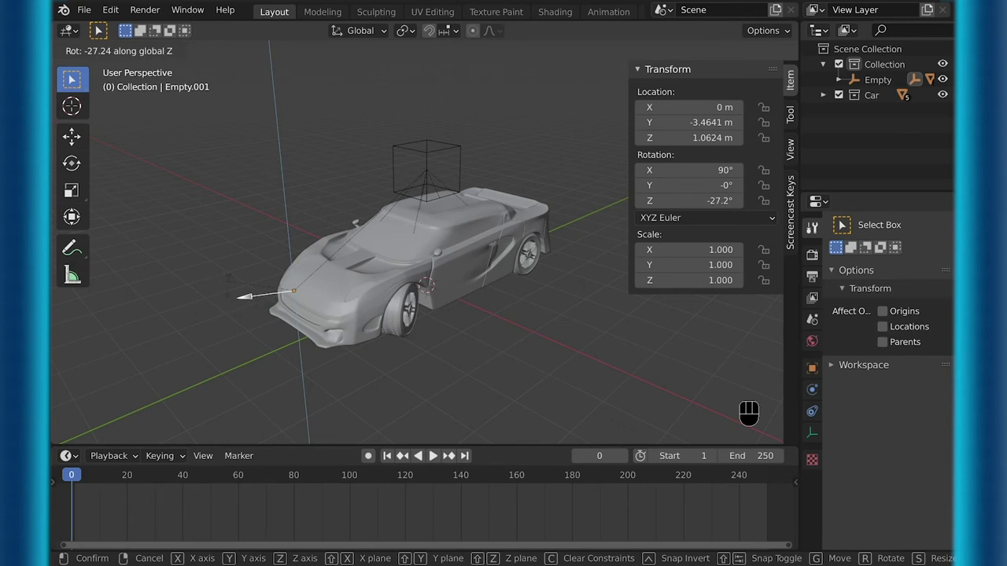
pyautogui.click(238, 316)
pyautogui.press('super+z')
pyautogui.press('super+z')
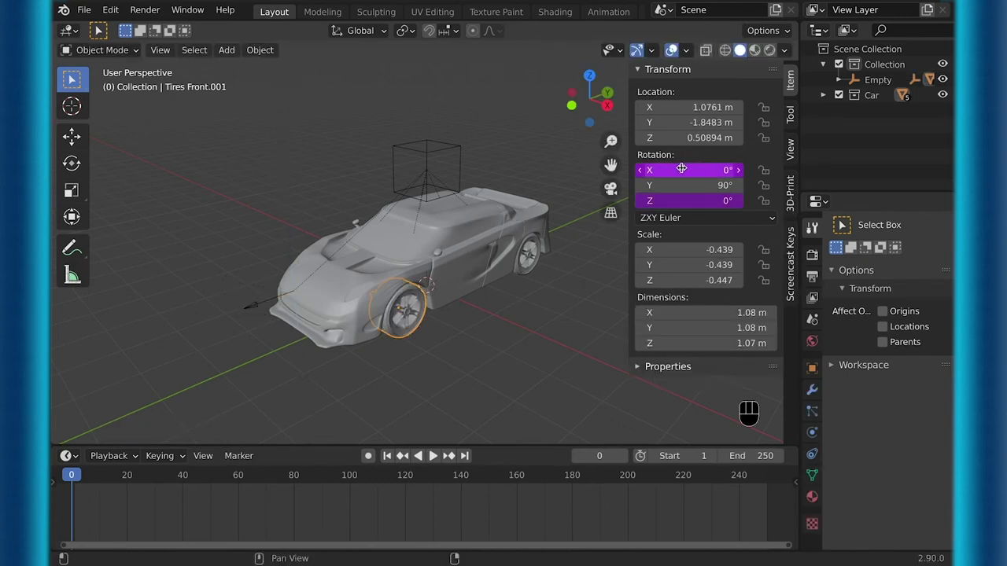
# Step: Edit the X rotation driver of Tires Front.001 so its expression is var / -1
pyautogui.rightClick(681, 169)
pyautogui.click(659, 228)
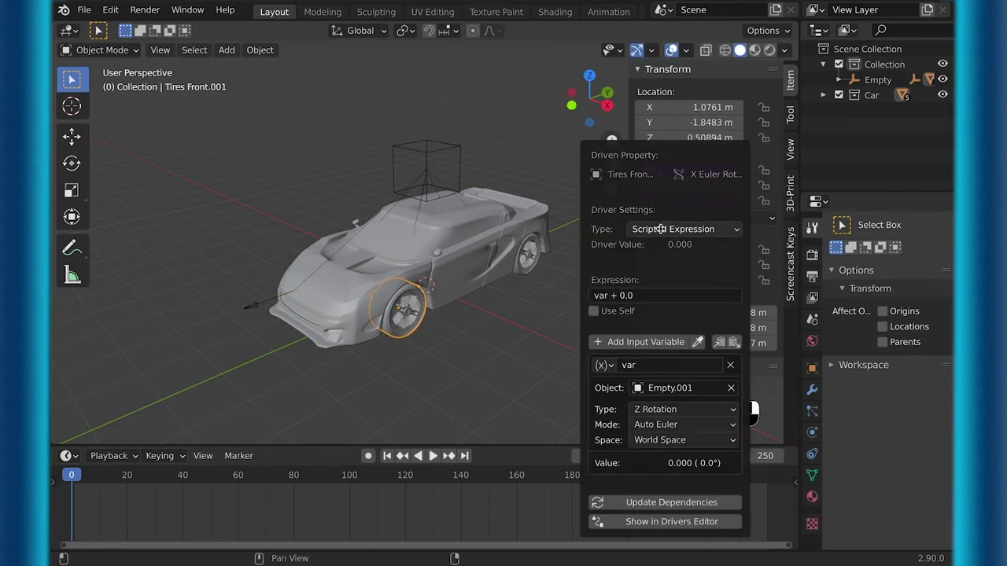
pyautogui.click(629, 295)
pyautogui.press('BackSpace')
pyautogui.press('BackSpace')
pyautogui.press('BackSpace')
pyautogui.press('BackSpace')
pyautogui.press('BackSpace')
pyautogui.write('/ ')
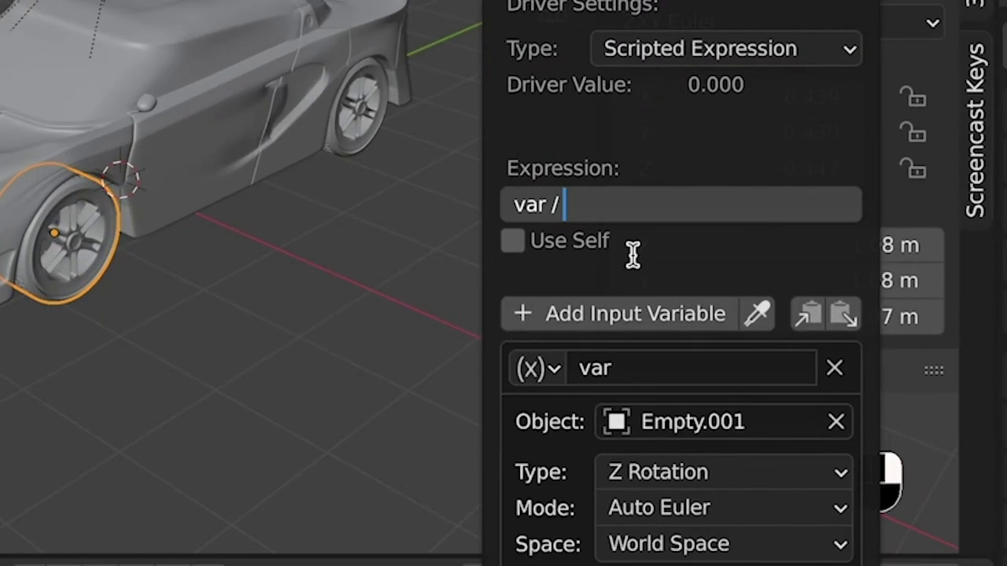
pyautogui.write('-1')
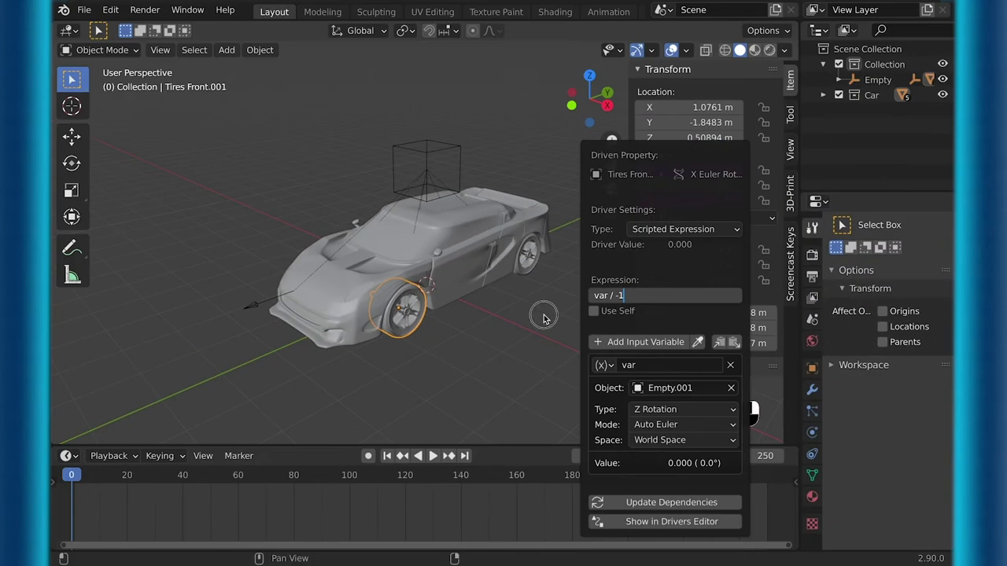
pyautogui.click(543, 318)
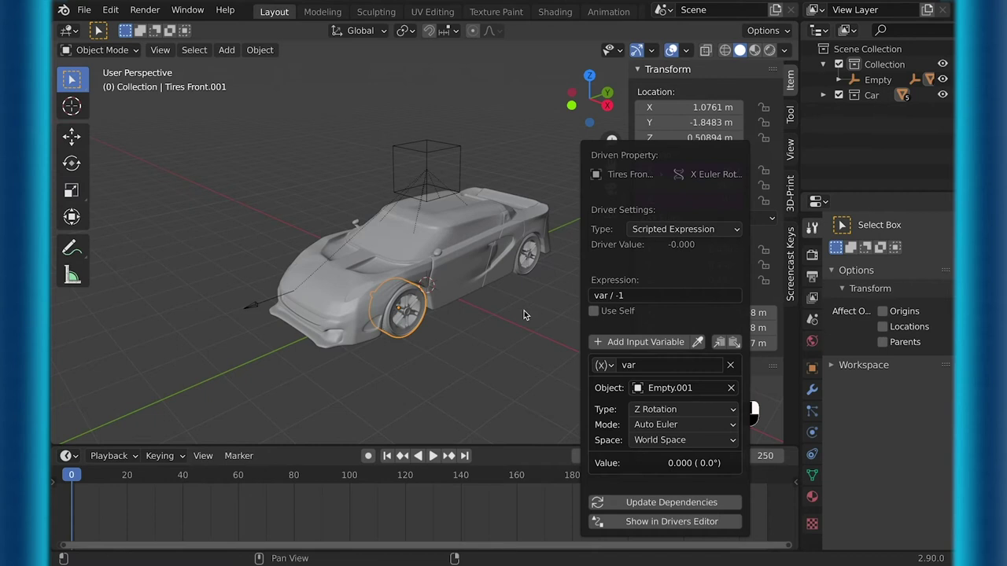
# Step: Test the inverted steering driver by rotating the arrow empty about Z to about -4.5°, and undo the rotation
pyautogui.click(280, 299)
pyautogui.press('r')
pyautogui.press('z')
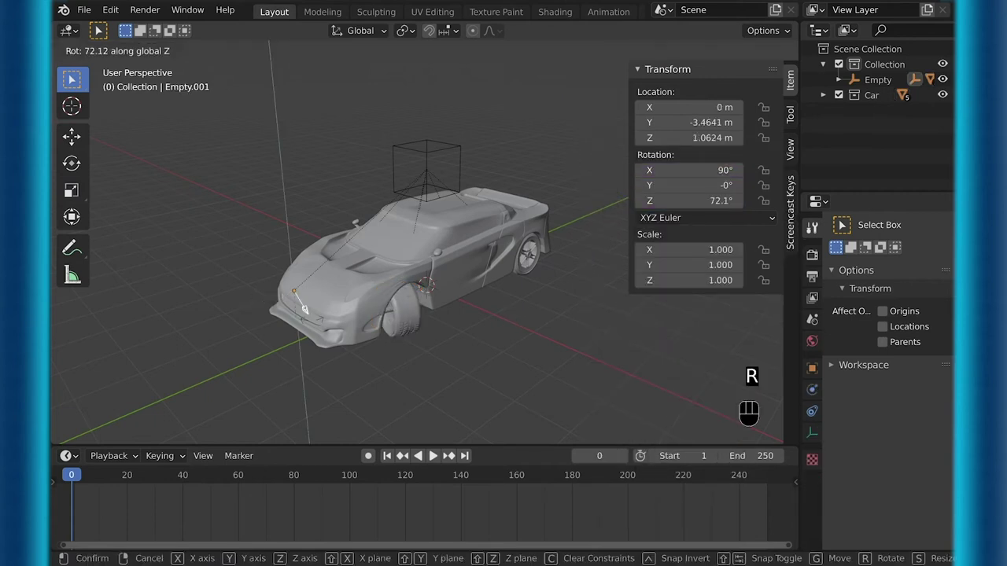
pyautogui.click(202, 322)
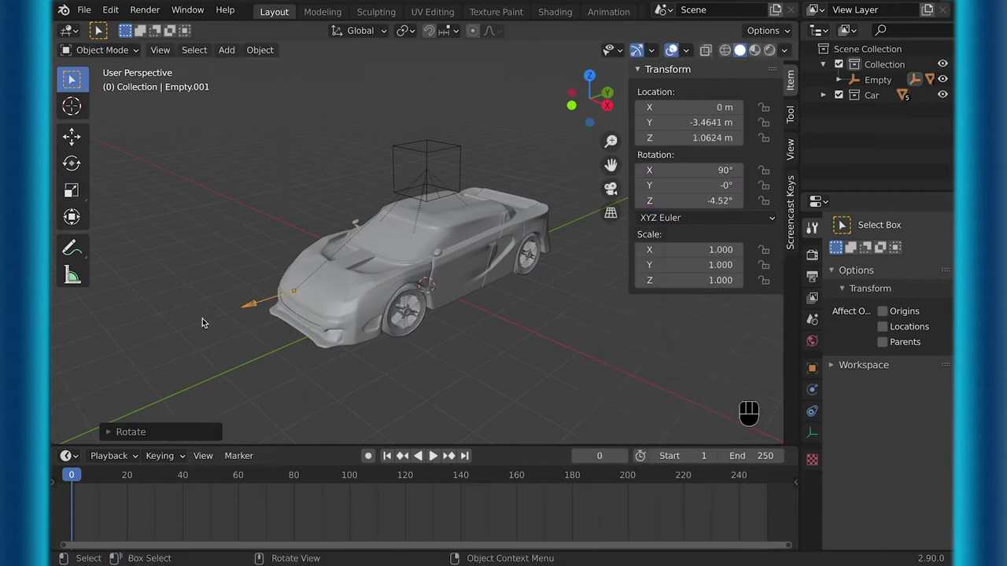
pyautogui.press('super+z')
# Step: Copy the X rotation driver from Tires Front.001 and paste it onto the X rotation of Tires Front
pyautogui.moveTo(323, 313); pyautogui.dragTo(415, 314, button='middle')
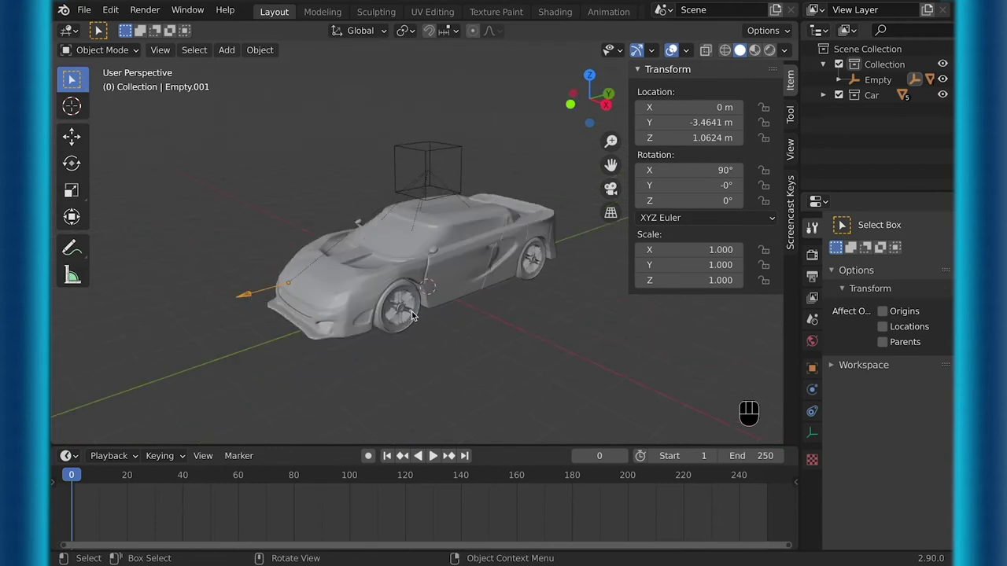
pyautogui.click(425, 311)
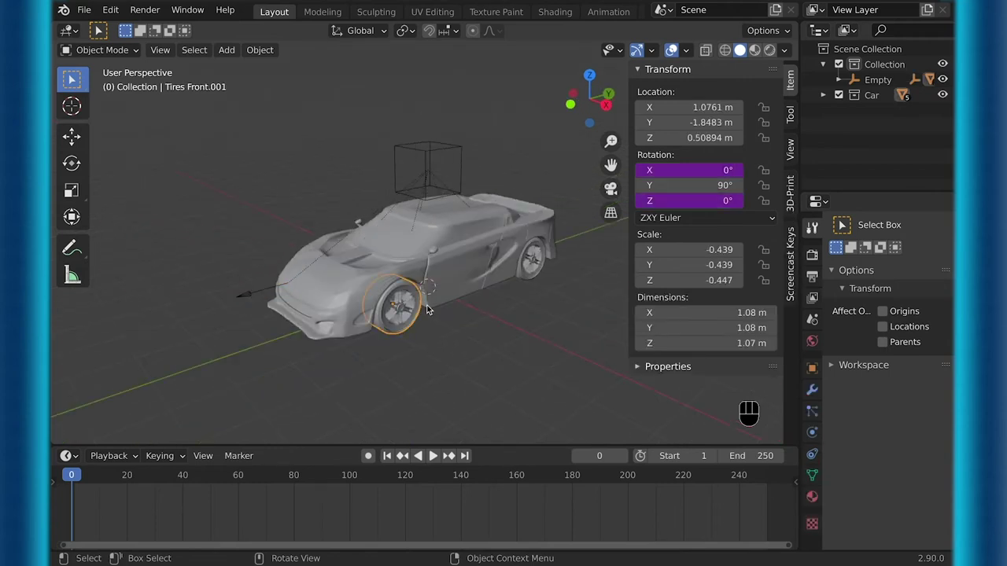
pyautogui.rightClick(673, 169)
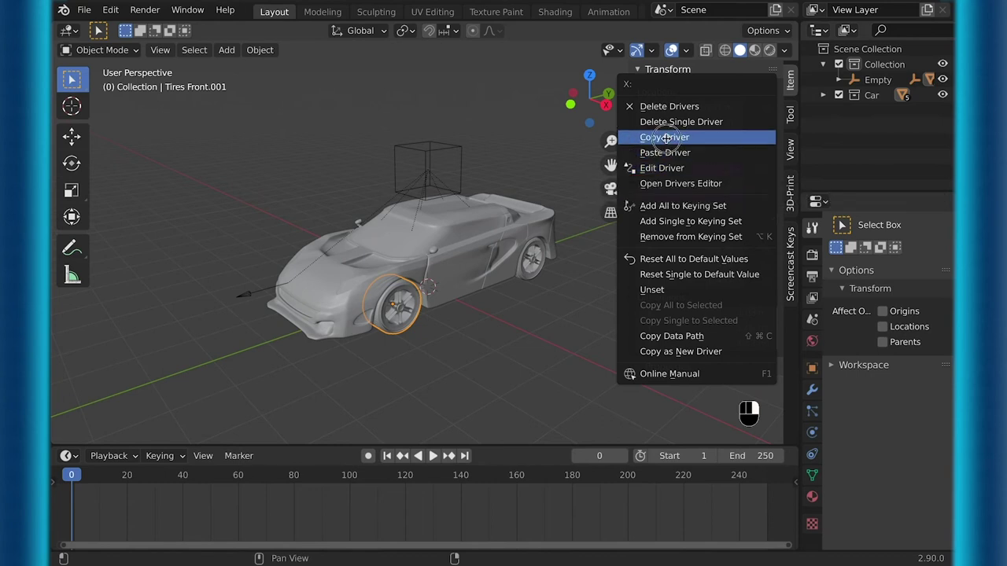
pyautogui.click(664, 137)
pyautogui.moveTo(482, 273)
pyautogui.mouseDown(button='middle')
pyautogui.moveTo(503, 273)
pyautogui.moveTo(479, 268)
pyautogui.mouseUp(button='middle')
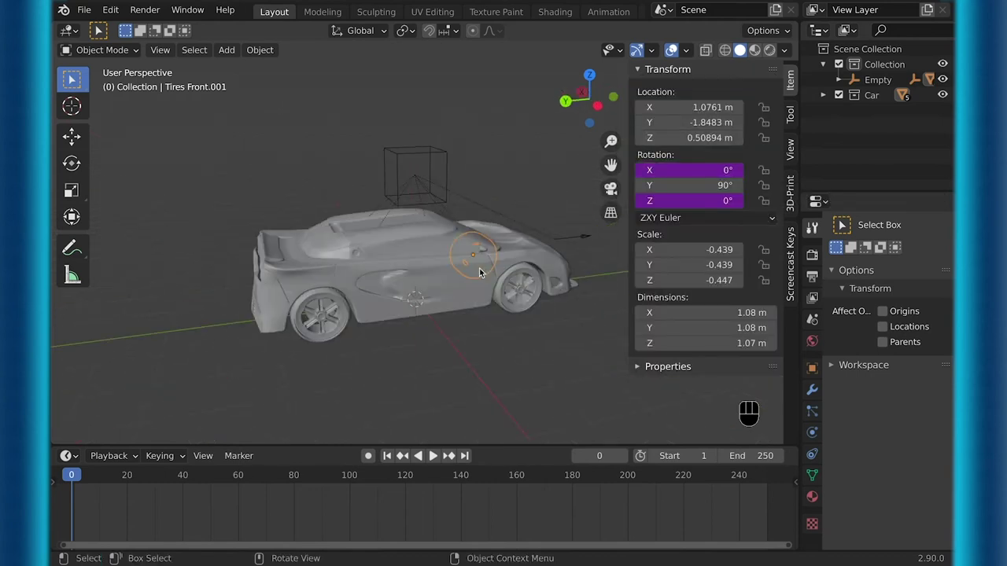
pyautogui.click(496, 296)
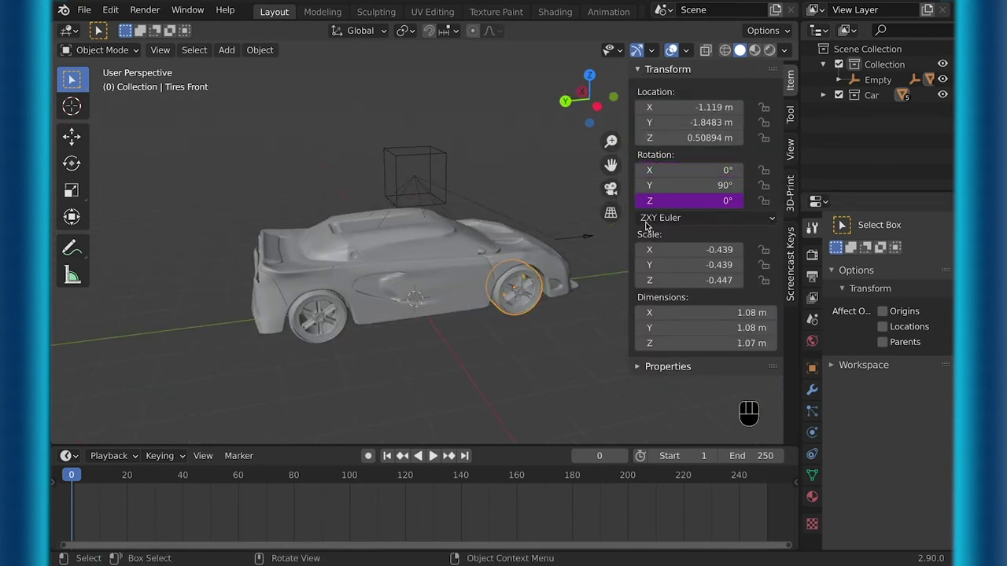
pyautogui.rightClick(667, 167)
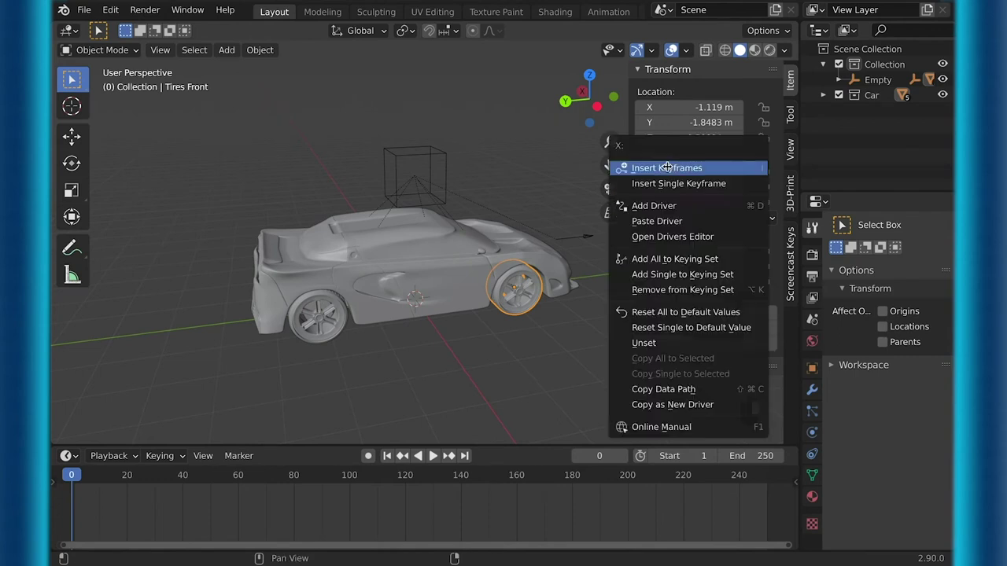
pyautogui.click(656, 221)
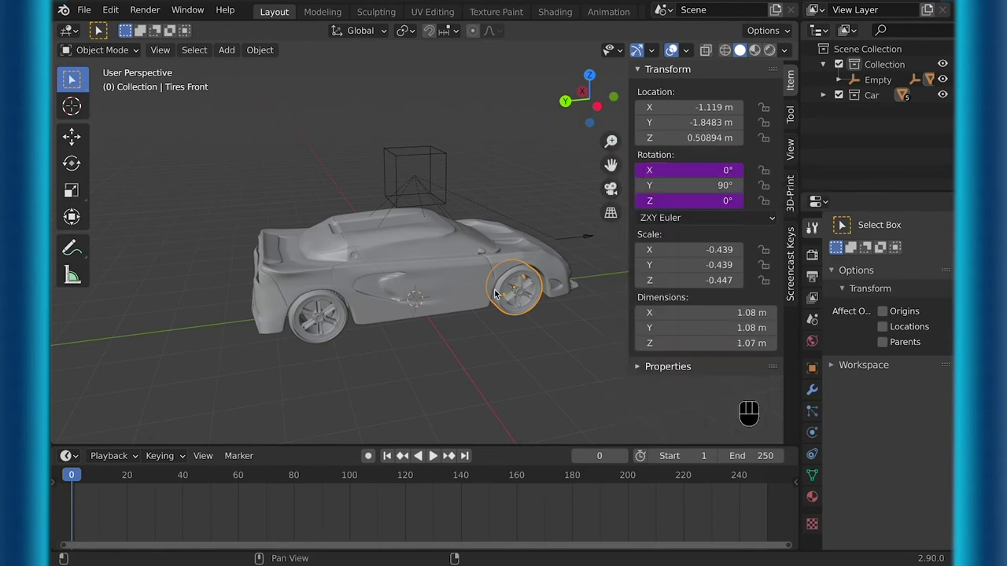
# Step: Add a Limit Rotation object constraint to the arrow empty in front of the car
pyautogui.moveTo(527, 306); pyautogui.dragTo(464, 315, button='middle')
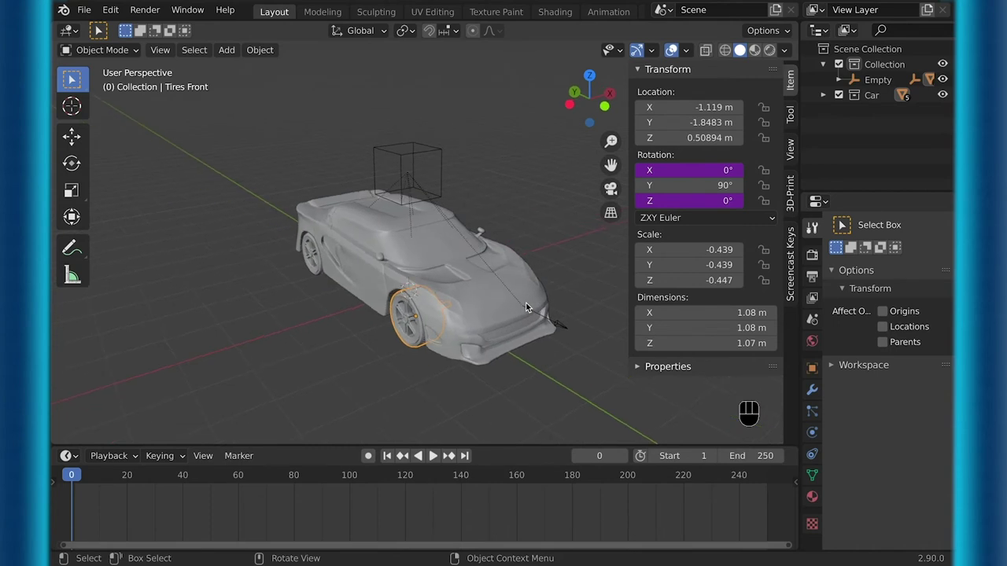
pyautogui.moveTo(527, 307); pyautogui.dragTo(297, 326, button='middle')
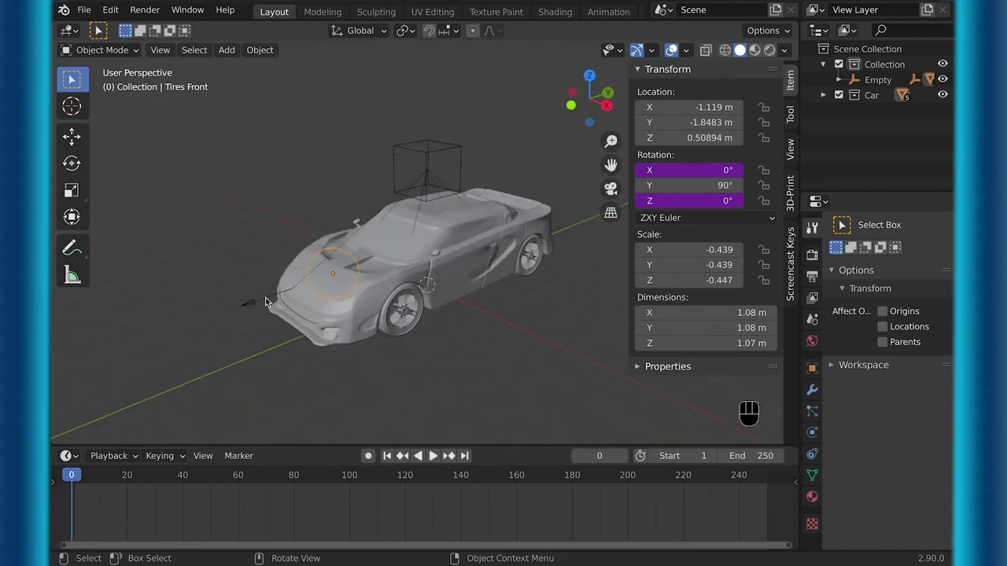
pyautogui.click(262, 302)
pyautogui.press('n')
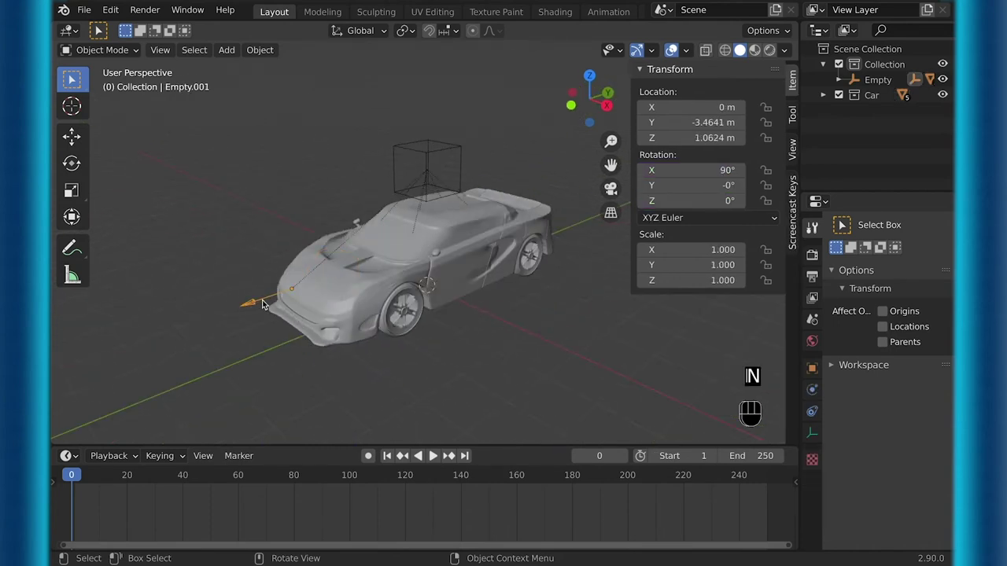
pyautogui.click(812, 411)
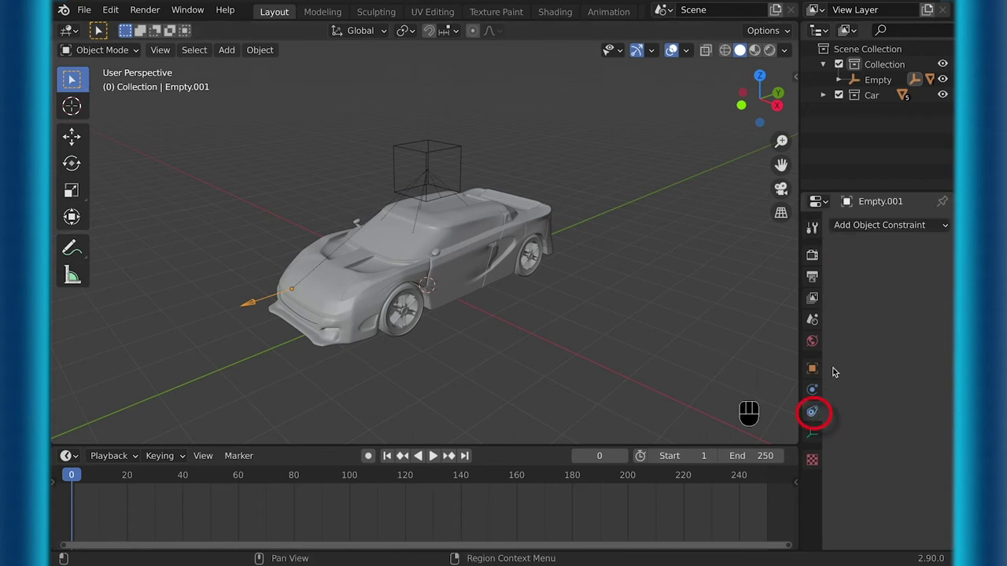
pyautogui.click(862, 228)
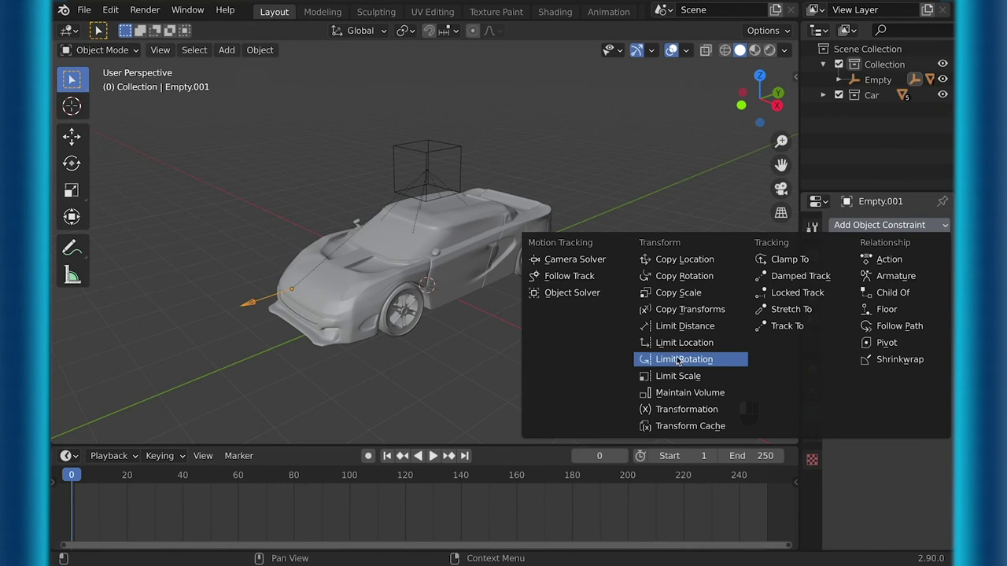
pyautogui.click(682, 361)
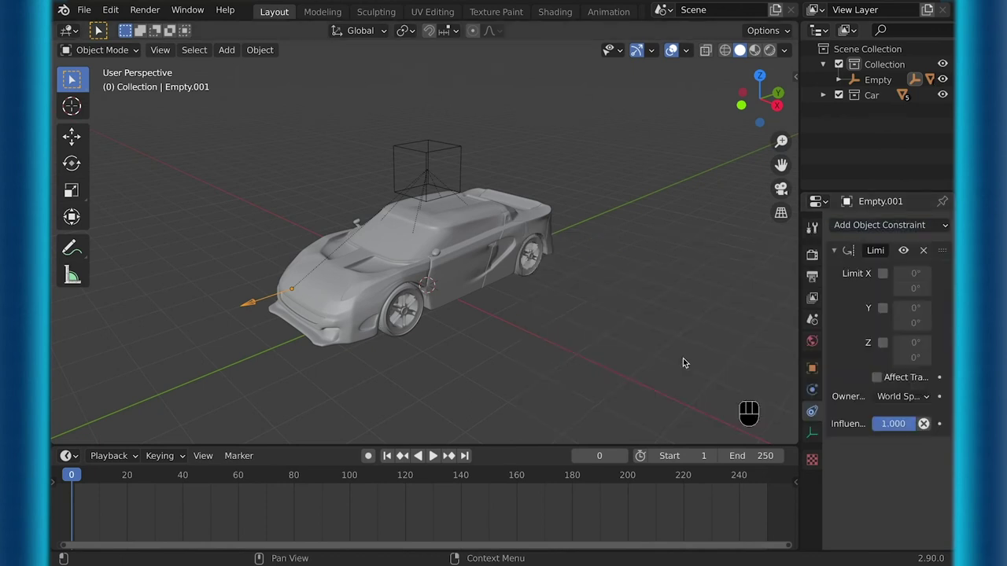
# Step: Enable the constraint's Z limit with a minimum of -30° and a maximum of 30°
pyautogui.click(911, 343)
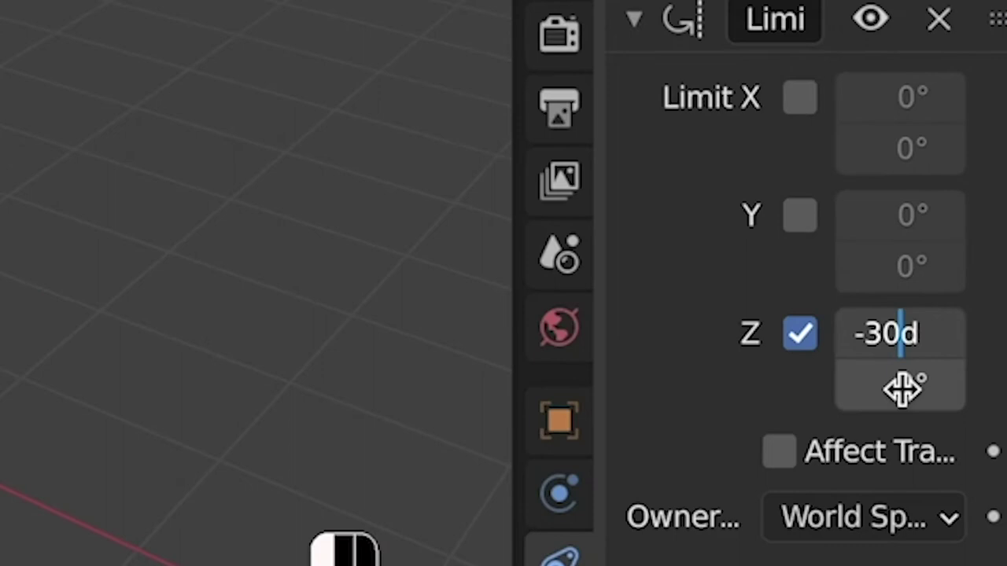
pyautogui.click(914, 359)
pyautogui.write('3')
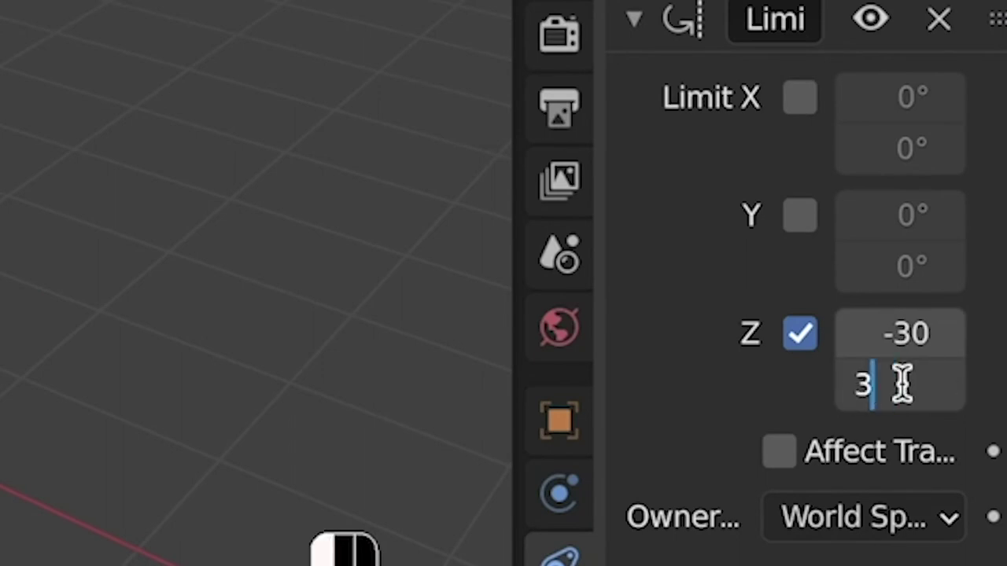
pyautogui.write('0')
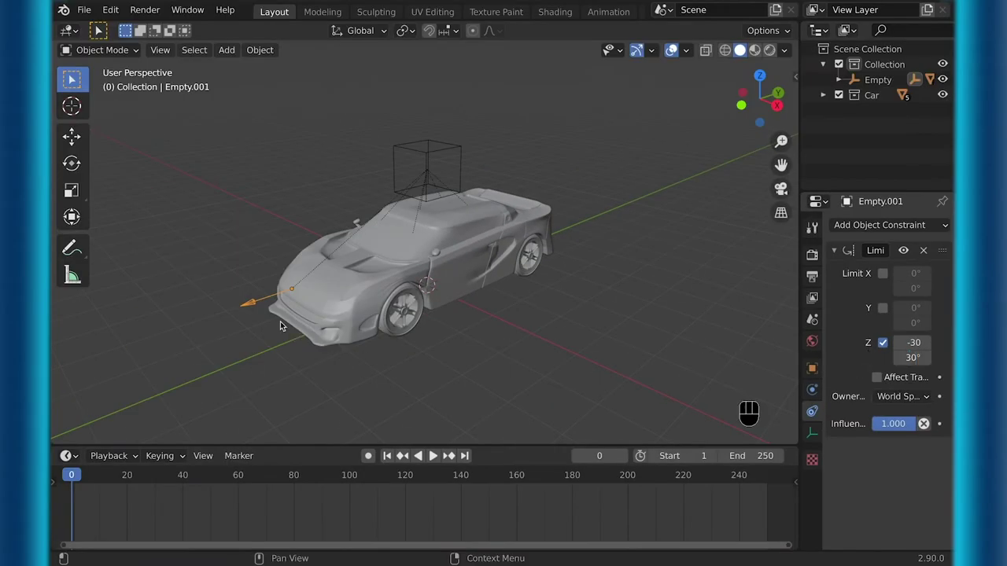
pyautogui.moveTo(257, 299); pyautogui.dragTo(258, 298, button='middle')
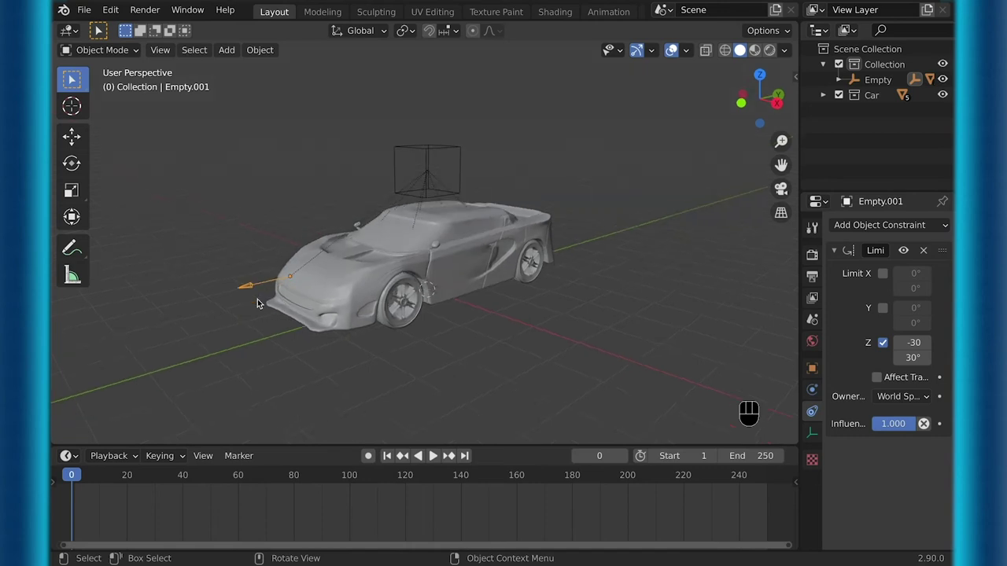
# Step: Rotate the arrow empty about Z to test the steering of the front wheels, and undo the rotation
pyautogui.press('r')
pyautogui.press('z')
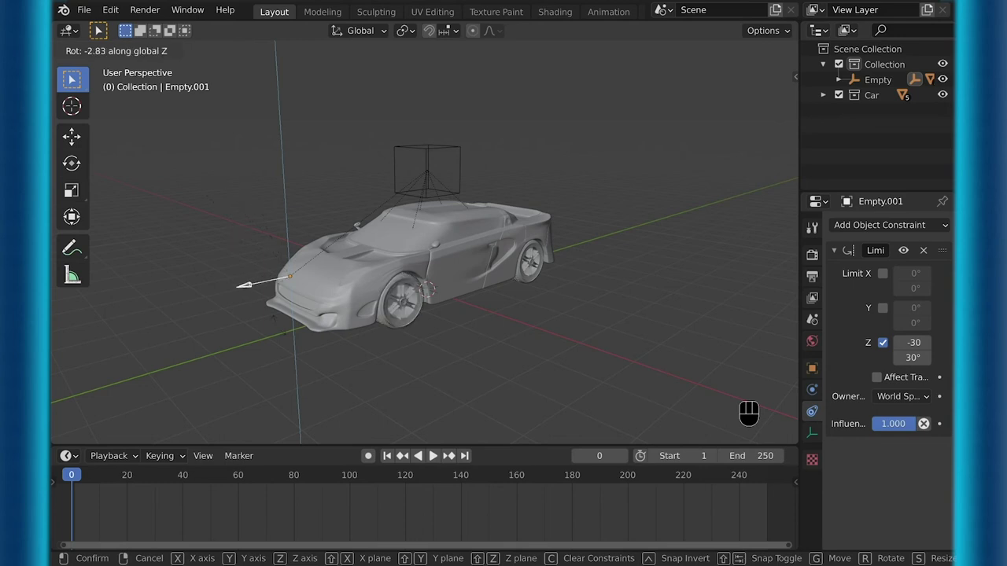
pyautogui.click(417, 353)
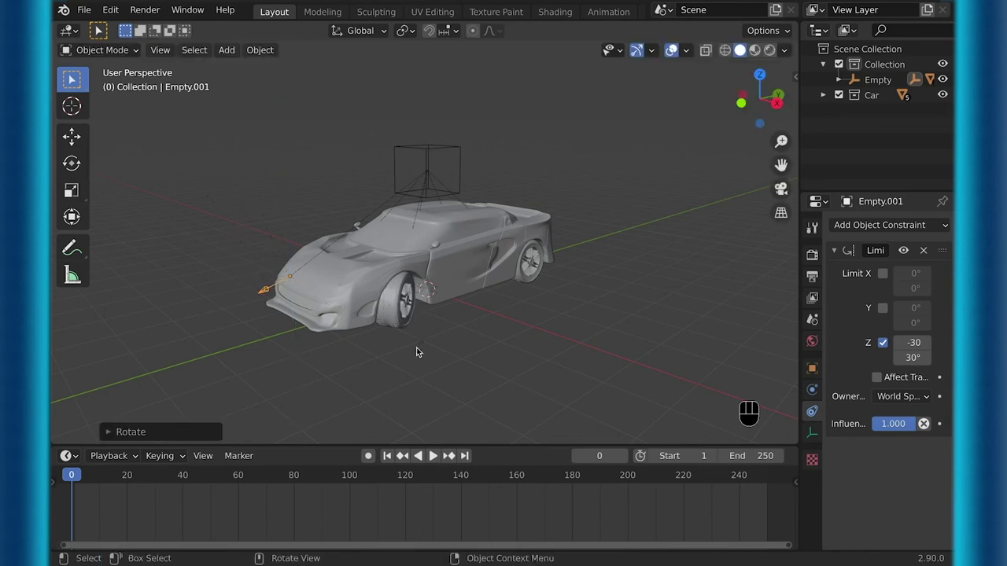
pyautogui.press('super+z')
pyautogui.scroll(-5, 417, 352)
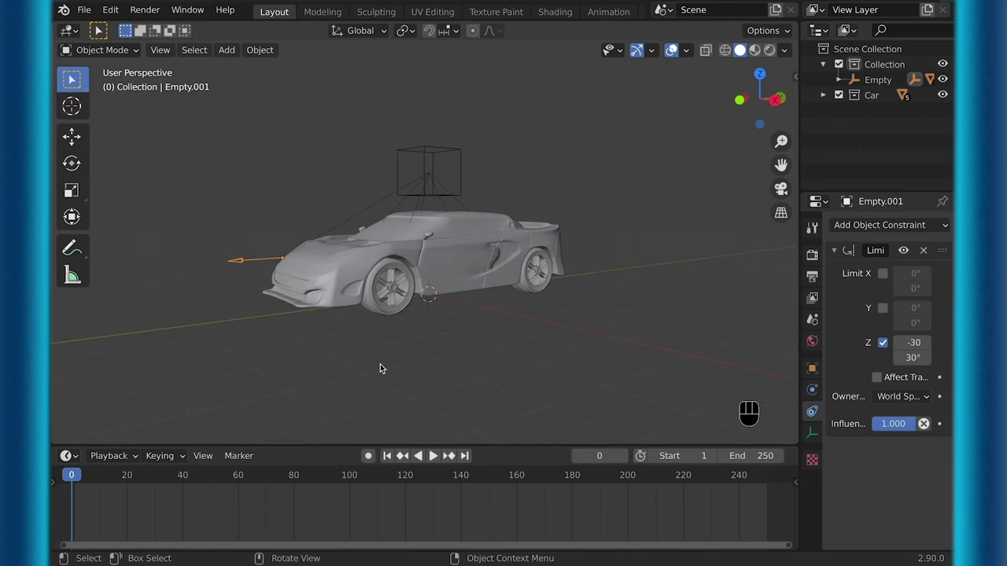
# Step: Add a Path curve at the 3D cursor beneath the car and enter Edit Mode for it
pyautogui.moveTo(353, 377); pyautogui.dragTo(417, 206, button='middle')
pyautogui.click(417, 203)
pyautogui.scroll(3, 416, 201)
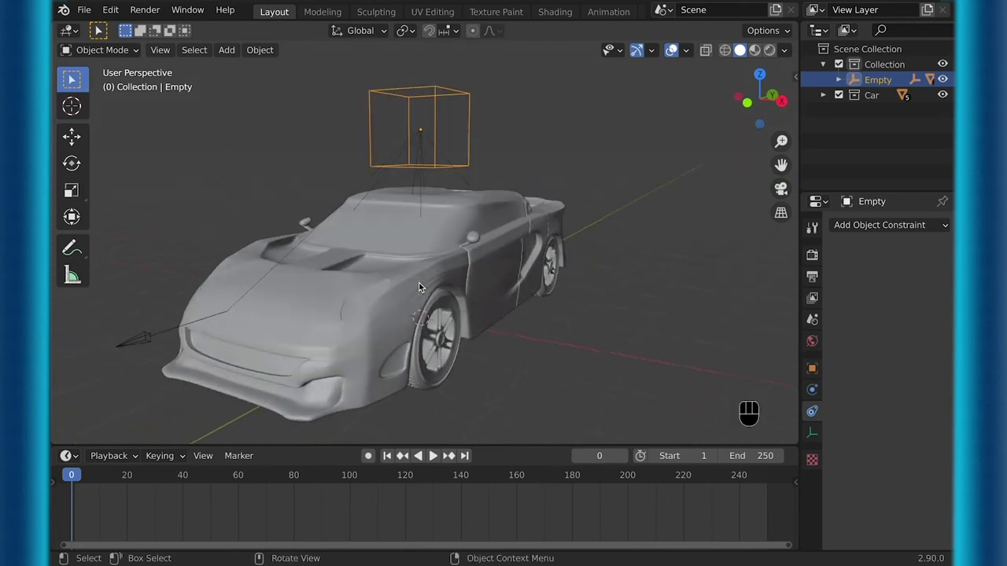
pyautogui.hotkey('shift', 'a')
pyautogui.moveTo(417, 272)
pyautogui.click(522, 340)
pyautogui.press('Tab')
# Step: Rotate the path's control points by 90° so the curve runs lengthwise along the car
pyautogui.moveTo(522, 339); pyautogui.dragTo(599, 150, button='middle')
pyautogui.click(686, 50)
pyautogui.click(686, 51)
pyautogui.click(589, 411)
pyautogui.write('r')
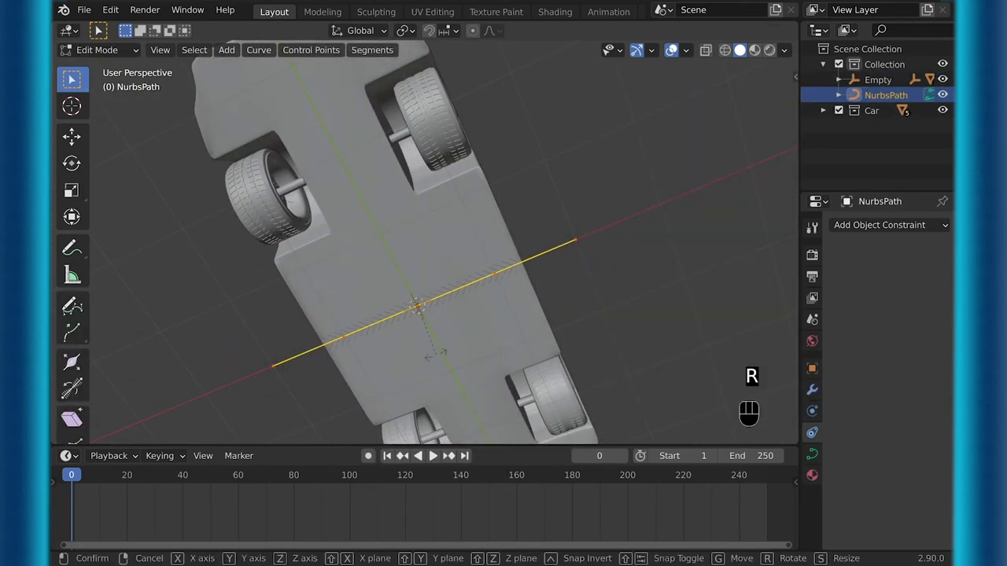
pyautogui.write('90')
pyautogui.press('Return')
# Step: In top view, extrude the path's front end point about 4.8 m straight ahead of the car
pyautogui.moveTo(435, 356); pyautogui.dragTo(279, 325, button='middle')
pyautogui.click(320, 386)
pyautogui.press('KP_7')
pyautogui.scroll(-5, 385, 401)
pyautogui.keyDown('shift'); pyautogui.moveTo(393, 405); pyautogui.dragTo(396, 323, button='middle'); pyautogui.keyUp('shift')
pyautogui.press('e')
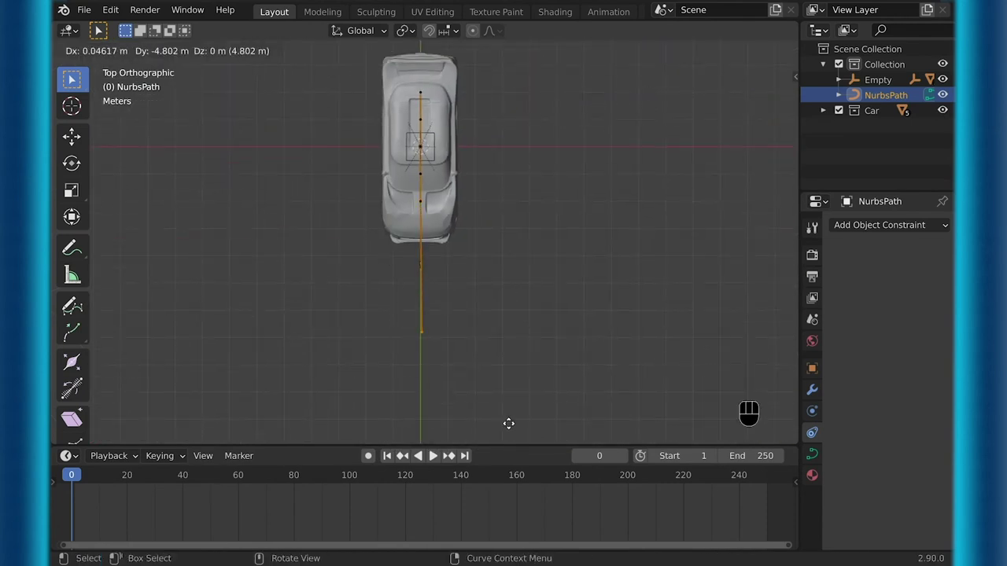
pyautogui.click(508, 423)
# Step: Extrude further points to bend the path out toward positive X and back across the Y axis
pyautogui.scroll(-2, 480, 415)
pyautogui.keyDown('shift'); pyautogui.moveTo(455, 408); pyautogui.dragTo(447, 324, button='middle'); pyautogui.keyUp('shift')
pyautogui.press('e')
pyautogui.click(583, 406)
pyautogui.press('e')
pyautogui.click(621, 440)
pyautogui.press('e')
pyautogui.click(595, 431)
pyautogui.press('e')
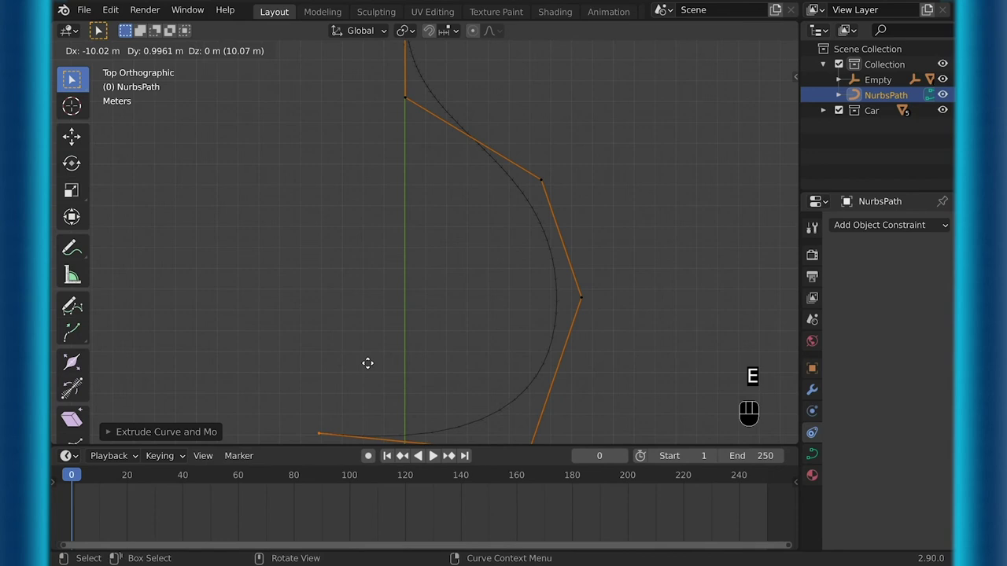
pyautogui.click(356, 437)
# Step: Extrude the last path points to bring the curve back onto the Y axis and extend its end
pyautogui.press('e')
pyautogui.click(465, 414)
pyautogui.press('e')
pyautogui.keyDown('shift'); pyautogui.moveTo(465, 415); pyautogui.dragTo(474, 236, button='middle'); pyautogui.keyUp('shift')
pyautogui.click(527, 447)
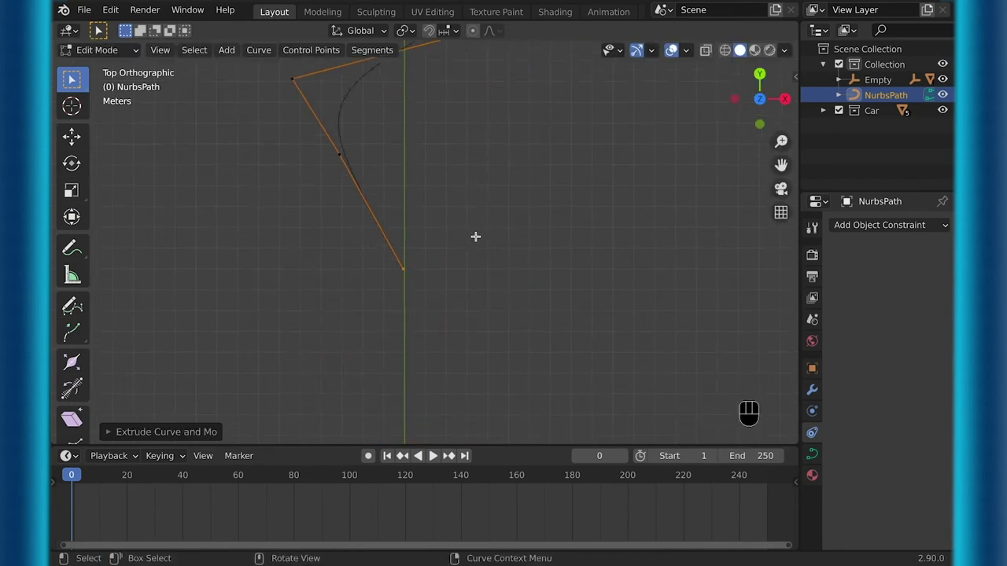
pyautogui.press('e')
pyautogui.click(464, 338)
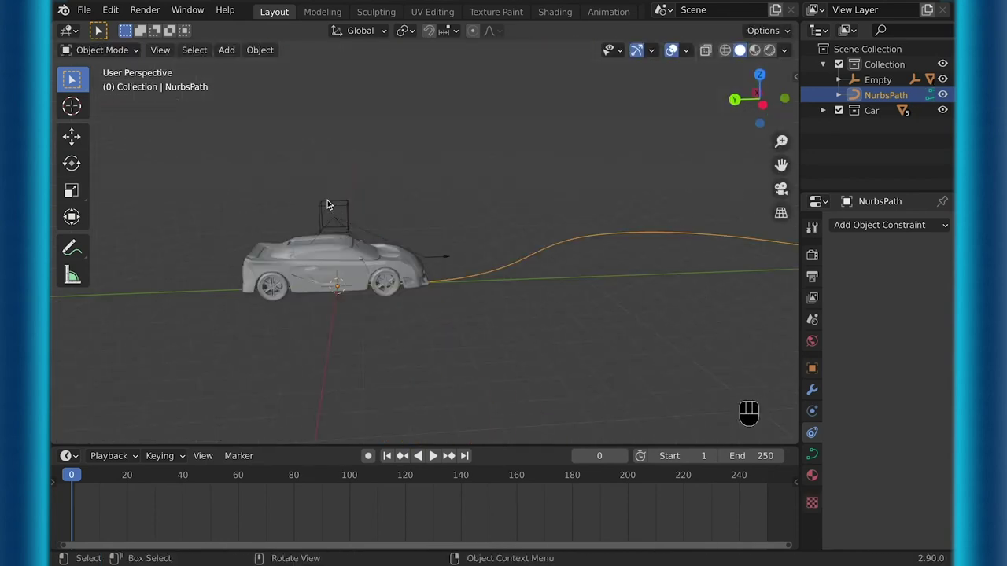
# Step: Add a Follow Path constraint to the cube empty above the car, with NurbsPath as its target
pyautogui.click(328, 200)
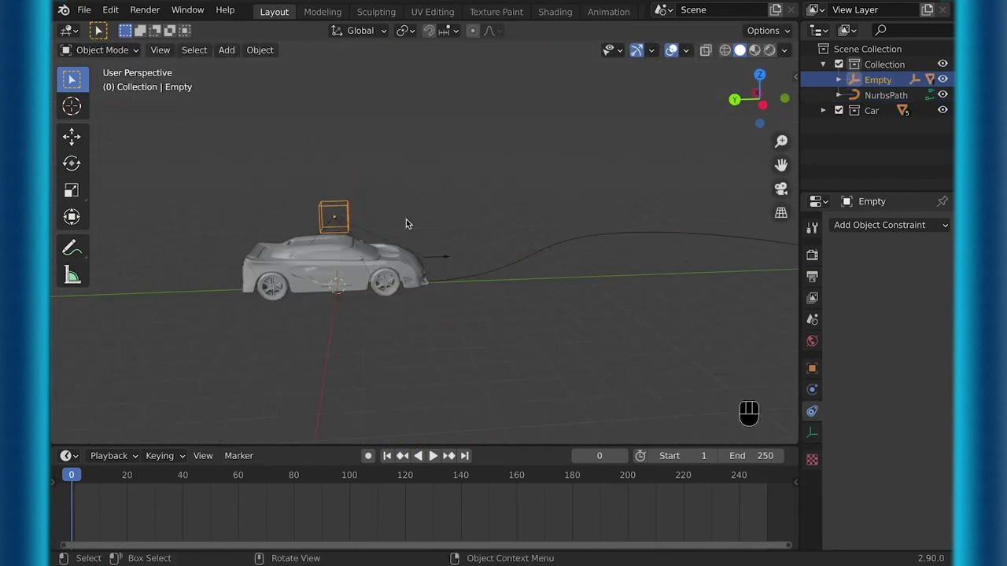
pyautogui.click(873, 226)
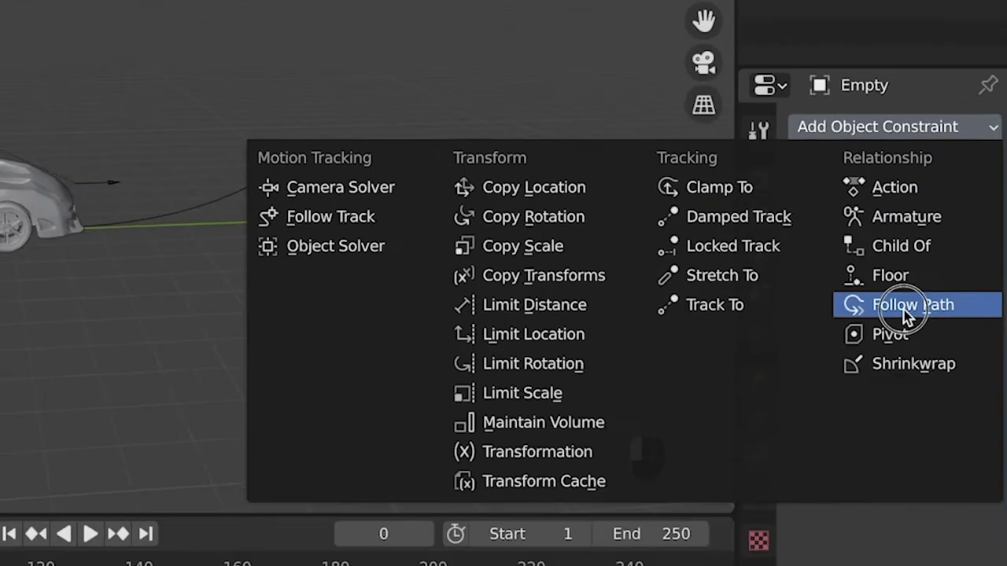
pyautogui.click(908, 307)
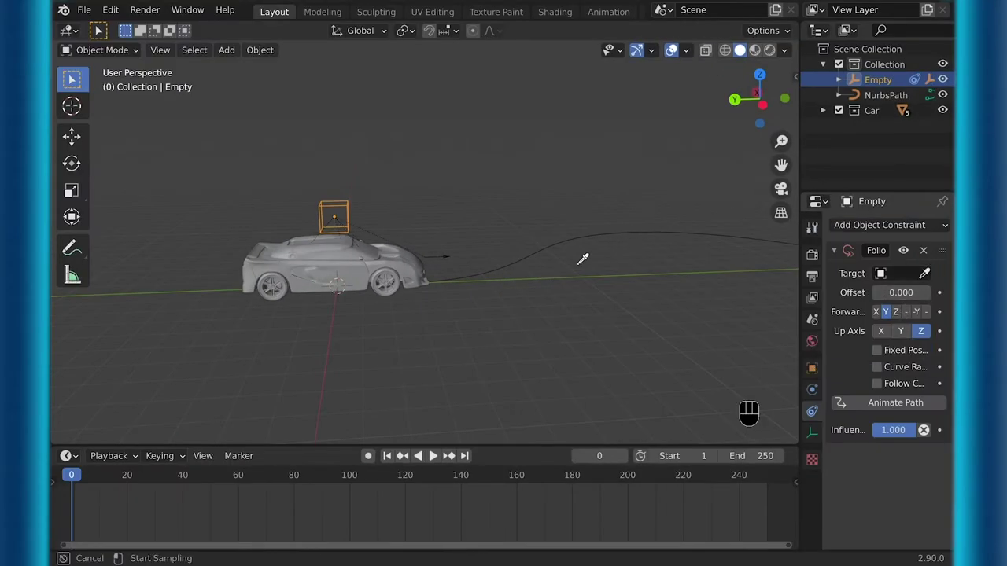
pyautogui.click(526, 261)
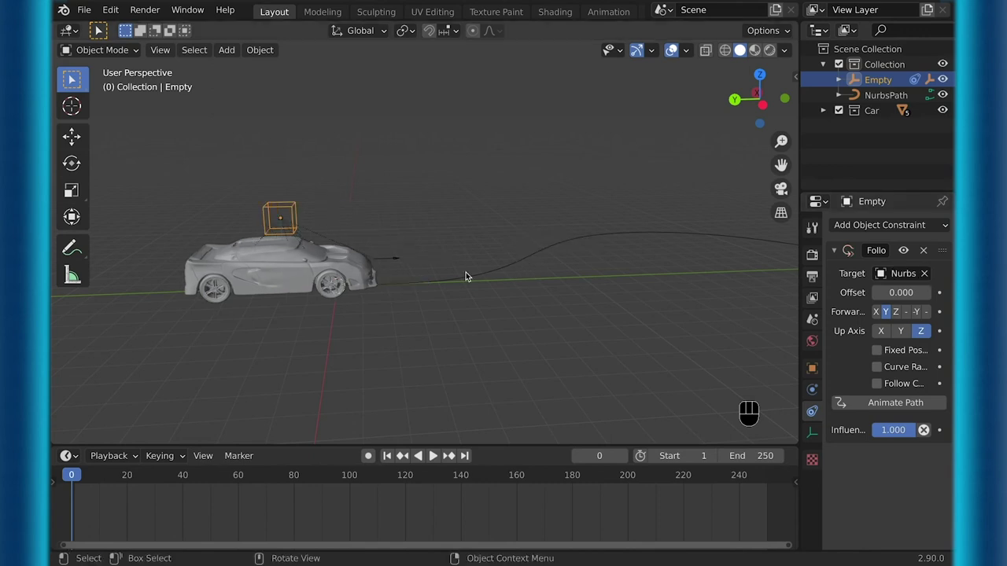
# Step: Set NurbsPath's path animation to 150 frames and keyframe its evaluation time at 0 on frame 0
pyautogui.click(425, 285)
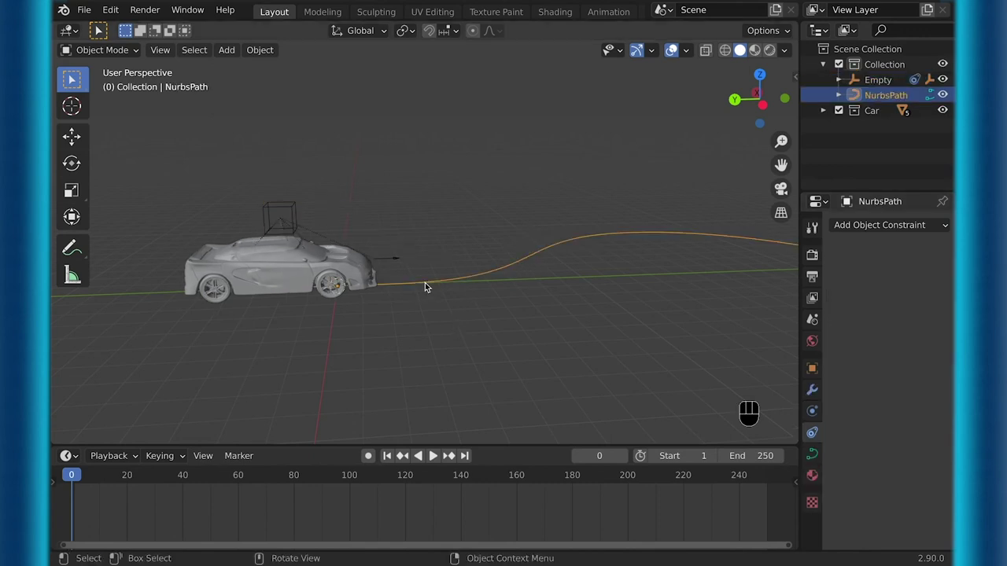
pyautogui.click(812, 456)
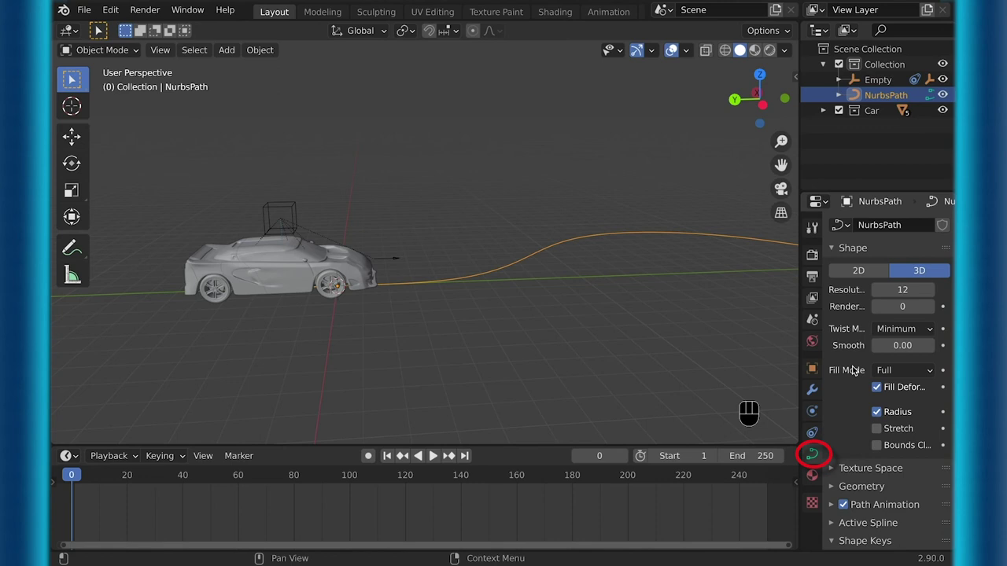
pyautogui.scroll(-3, 854, 371)
pyautogui.click(832, 414)
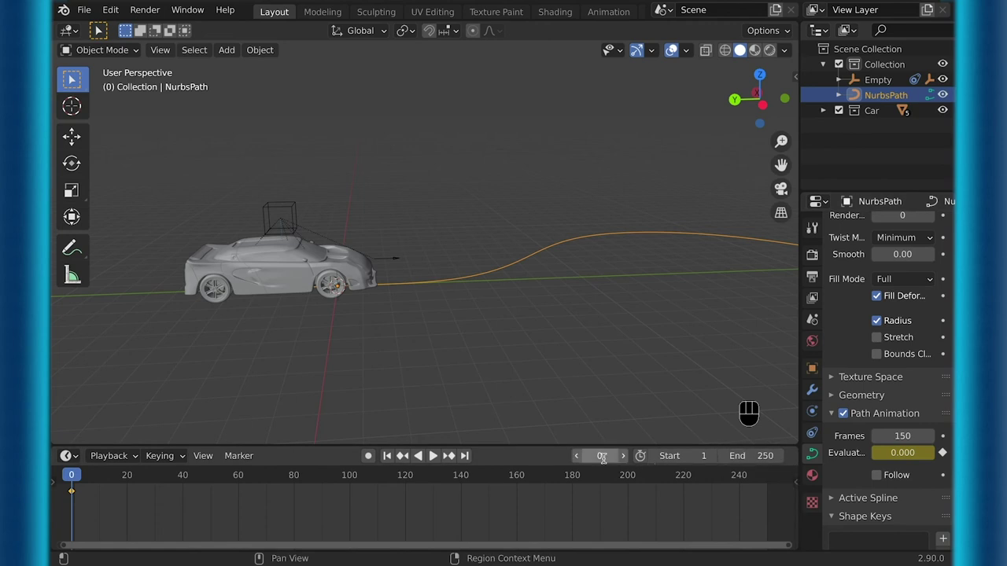
# Step: Go to frame 150 and keyframe the path's evaluation time at 150
pyautogui.click(603, 457)
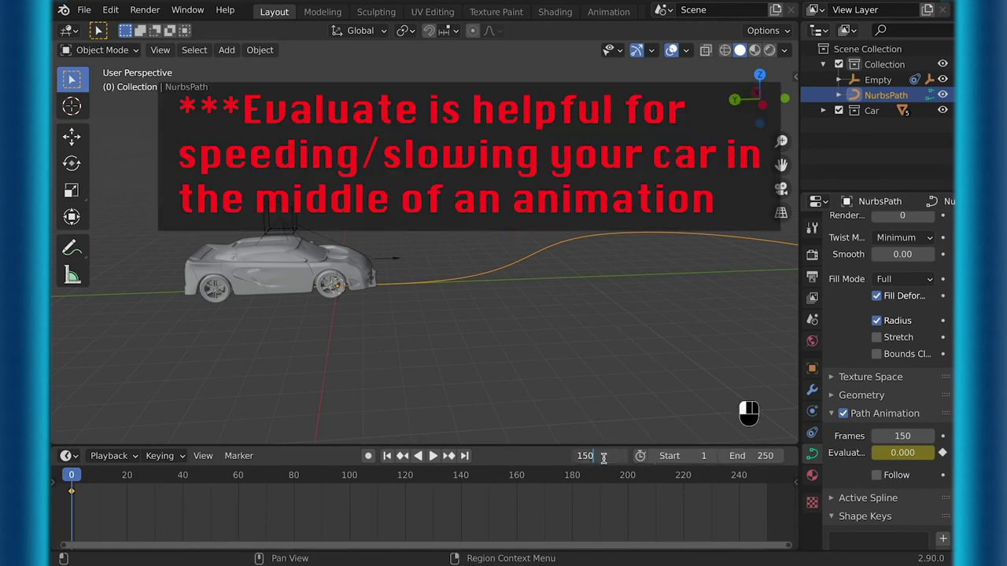
pyautogui.press('Return')
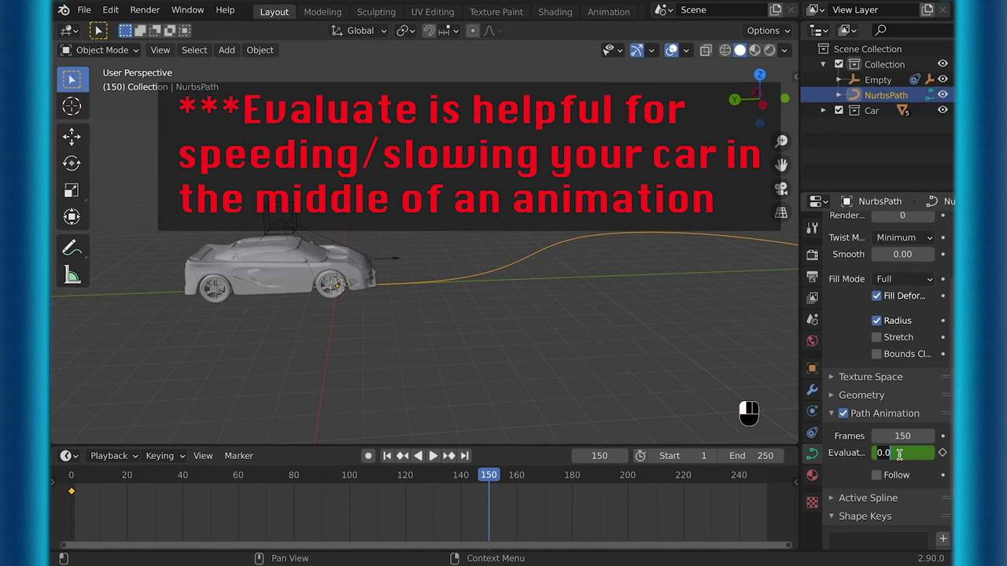
pyautogui.click(899, 454)
pyautogui.write('150')
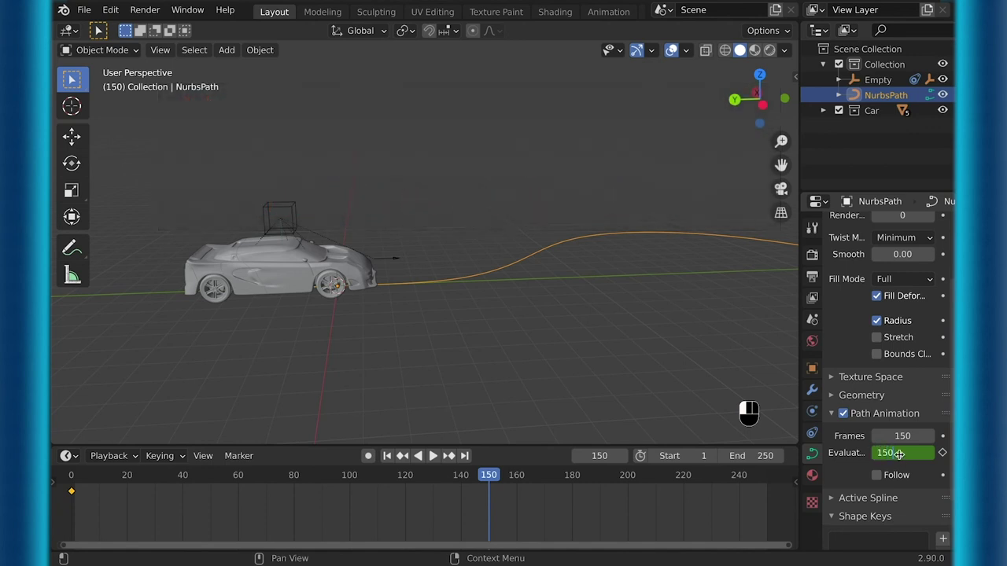
pyautogui.press('Return')
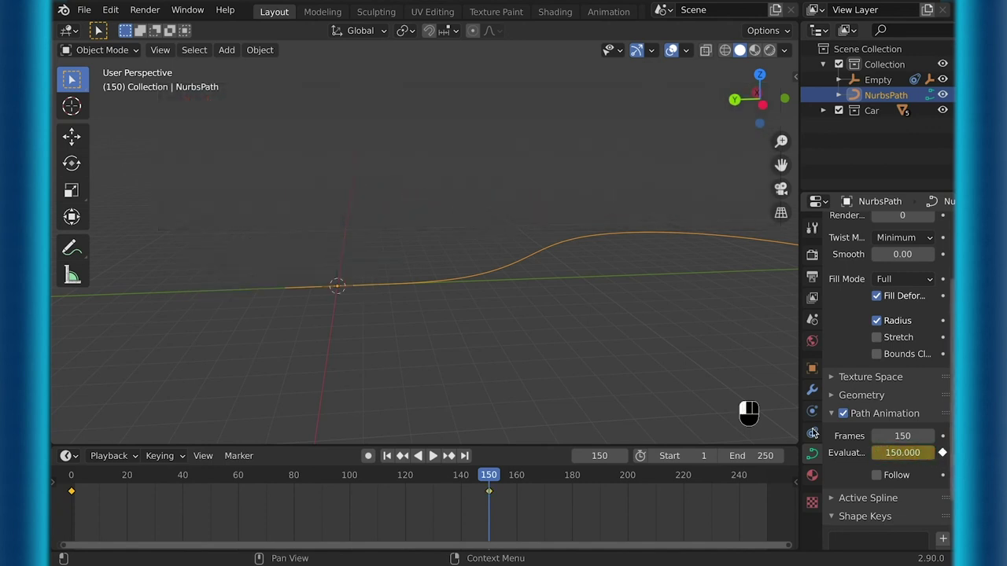
# Step: Set the animation's end frame to 160, play the car's run along the path, and return to frame 0
pyautogui.moveTo(645, 306); pyautogui.dragTo(491, 162, button='middle')
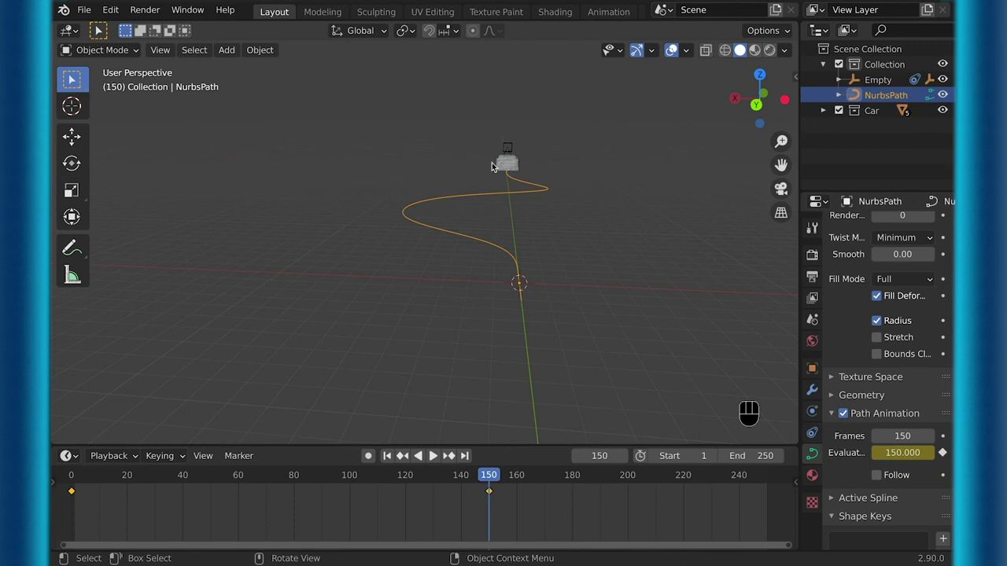
pyautogui.press('space')
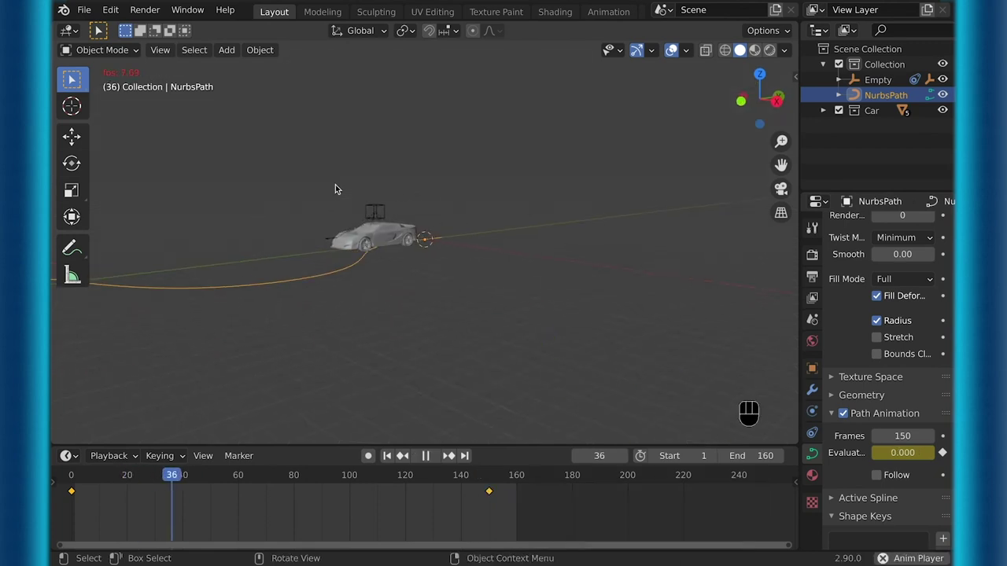
pyautogui.keyDown('shift'); pyautogui.hscroll(-5, 335, 189); pyautogui.keyUp('shift')
pyautogui.hscroll(-3, 335, 188)
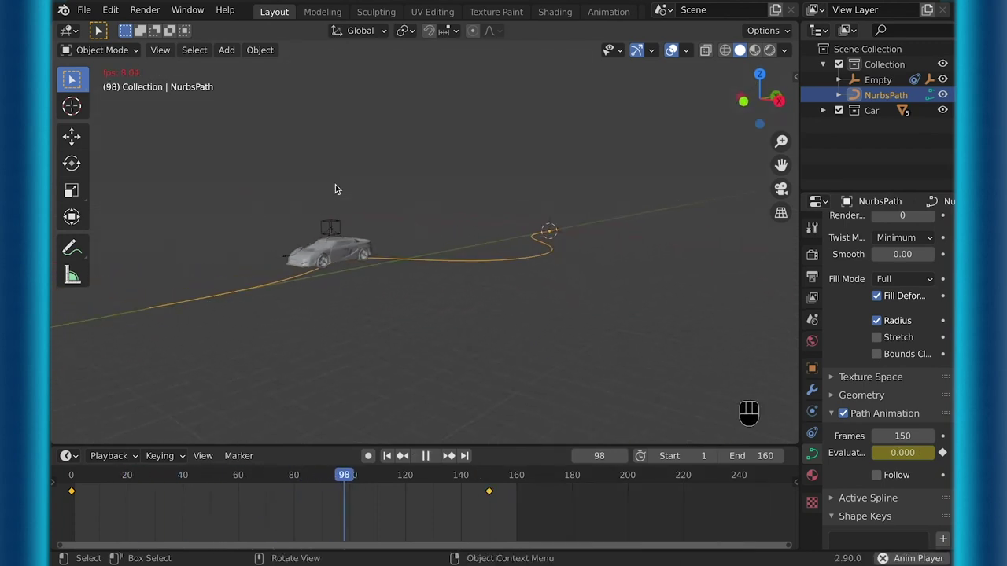
pyautogui.scroll(3, 335, 188)
pyautogui.press('space')
pyautogui.moveTo(367, 475); pyautogui.dragTo(71, 475)
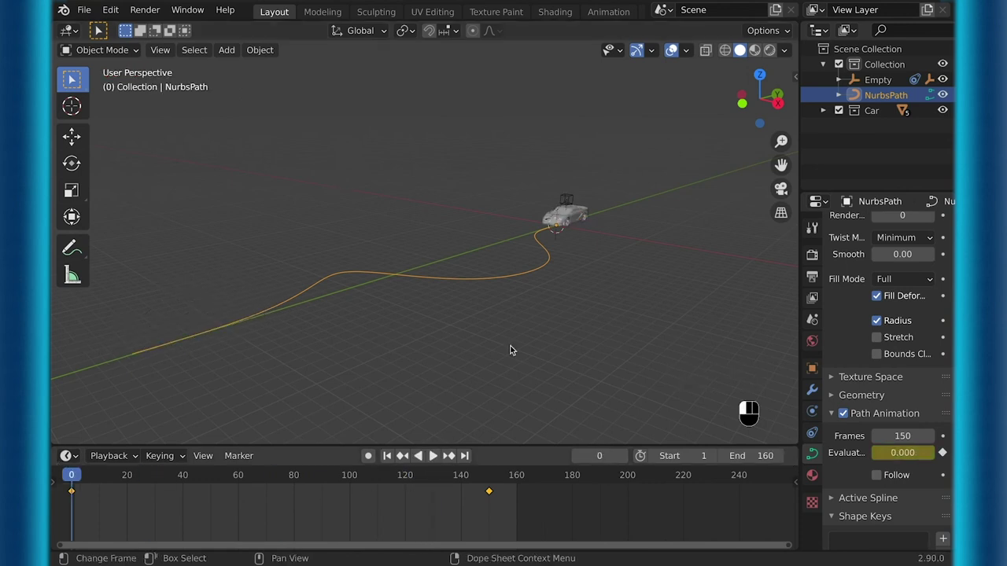
# Step: In top view, advance to the start of the path's first bend and keyframe the cube empty's rotation
pyautogui.press('KP_7')
pyautogui.keyDown('shift'); pyautogui.scroll(3, 421, 275); pyautogui.keyUp('shift')
pyautogui.press('space')
pyautogui.press('space')
pyautogui.press('n')
pyautogui.moveTo(146, 475)
pyautogui.mouseDown()
pyautogui.moveTo(135, 475)
pyautogui.moveTo(164, 475)
pyautogui.mouseUp()
pyautogui.click(474, 165)
pyautogui.click(473, 164)
pyautogui.press('i')
pyautogui.press('i')
# Step: Turn the cube empty about Z to align the car with the first bend, keyframing the rotation at frames 33 and 53
pyautogui.press('super+z')
pyautogui.moveTo(686, 200); pyautogui.dragTo(724, 201)
pyautogui.press('i')
pyautogui.press('space')
pyautogui.press('space')
pyautogui.press('i')
# Step: Advance along the long curve and keyframe the cube empty's rotation at frames 62, 69 and 78 to match the path
pyautogui.press('space')
pyautogui.press('space')
pyautogui.press('i')
pyautogui.press('space')
pyautogui.press('space')
pyautogui.press('i')
pyautogui.press('space')
pyautogui.press('space')
pyautogui.press('i')
# Step: Keyframe the cube empty's rotation at frames 88 and 94 to keep the car aligned with the path
pyautogui.press('space')
pyautogui.press('space')
pyautogui.press('i')
pyautogui.press('space')
pyautogui.press('space')
pyautogui.press('i')
# Step: Keyframe the cube empty's Z rotation at about 16° on frame 111, then straighten the car and keyframe it on frame 119
pyautogui.press('space')
pyautogui.press('space')
pyautogui.keyDown('shift'); pyautogui.moveTo(457, 346); pyautogui.dragTo(453, 207, button='middle'); pyautogui.keyUp('shift')
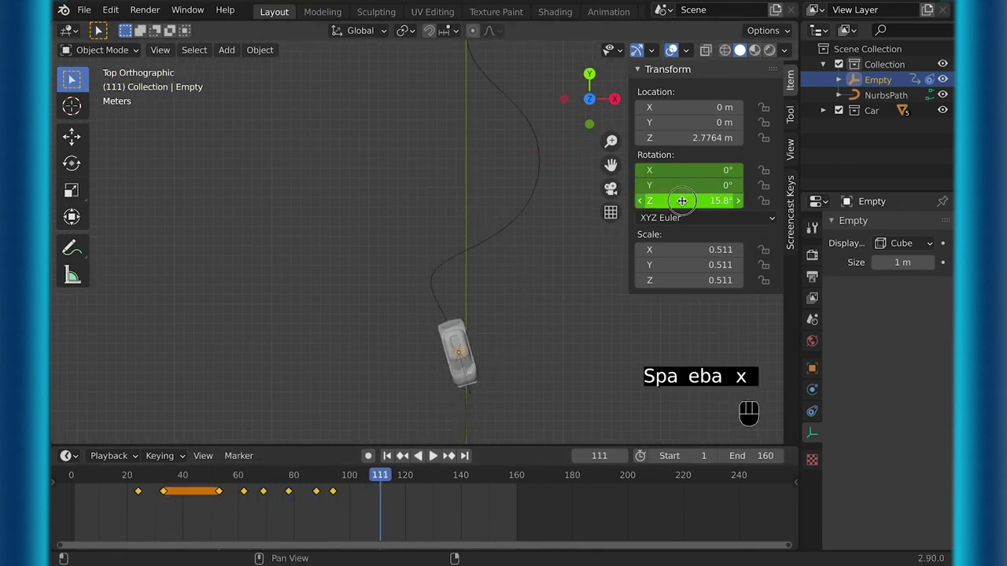
pyautogui.press('i')
pyautogui.press('space')
pyautogui.press('space')
pyautogui.moveTo(681, 201); pyautogui.dragTo(696, 200)
pyautogui.press('i')
# Step: Play the animation from frame 0 in a perspective view to check how the car turns along the path
pyautogui.moveTo(402, 475); pyautogui.dragTo(71, 476)
pyautogui.moveTo(393, 236); pyautogui.dragTo(521, 242, button='middle')
pyautogui.press('space')
pyautogui.press('n')
pyautogui.moveTo(460, 264); pyautogui.dragTo(460, 263, button='middle')
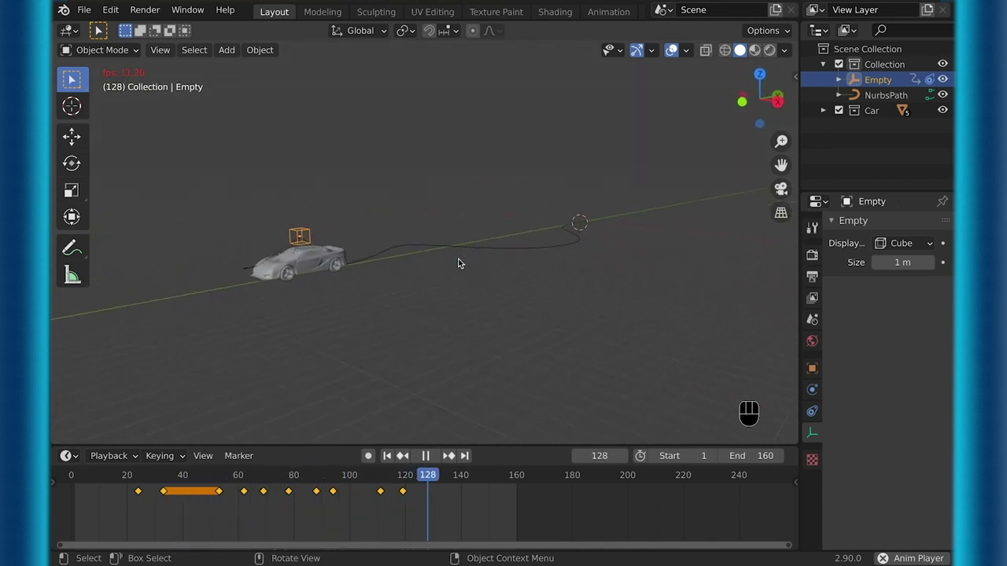
pyautogui.press('space')
# Step: Keyframe the arrow empty's rotation between frames 37 and 123 to steer the front wheels through the bends, and play the animation
pyautogui.moveTo(438, 475); pyautogui.dragTo(171, 475)
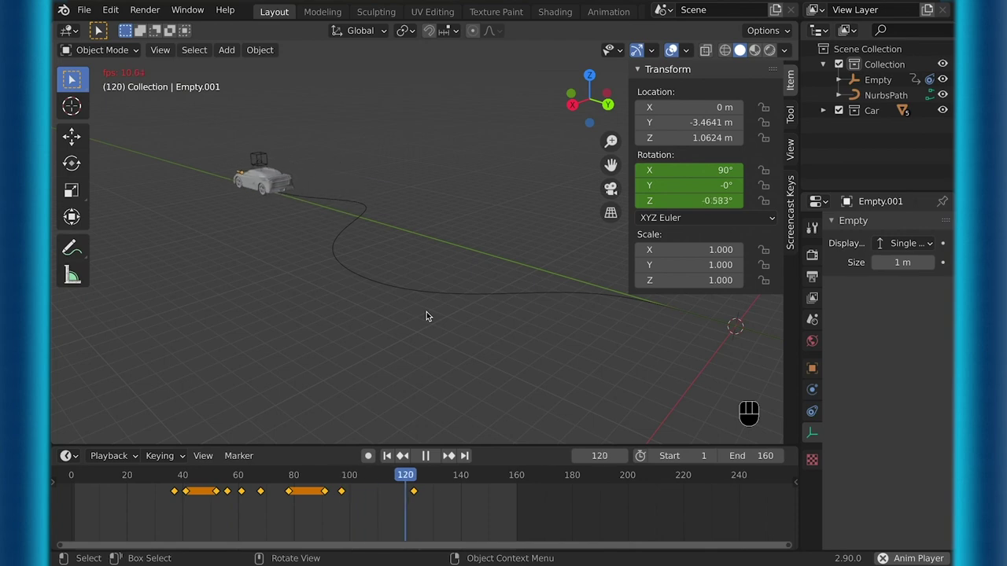
pyautogui.press('space')
pyautogui.press('space')
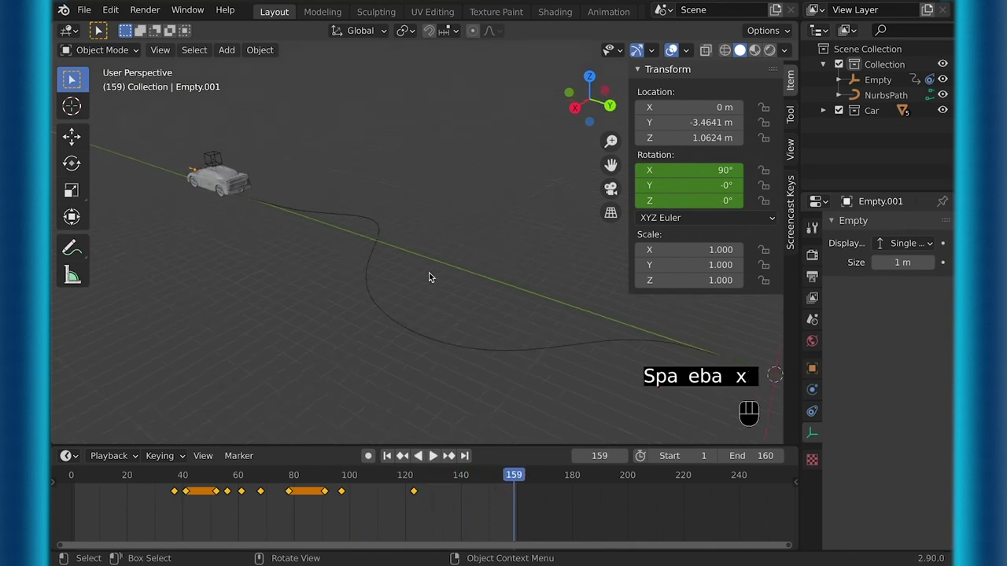